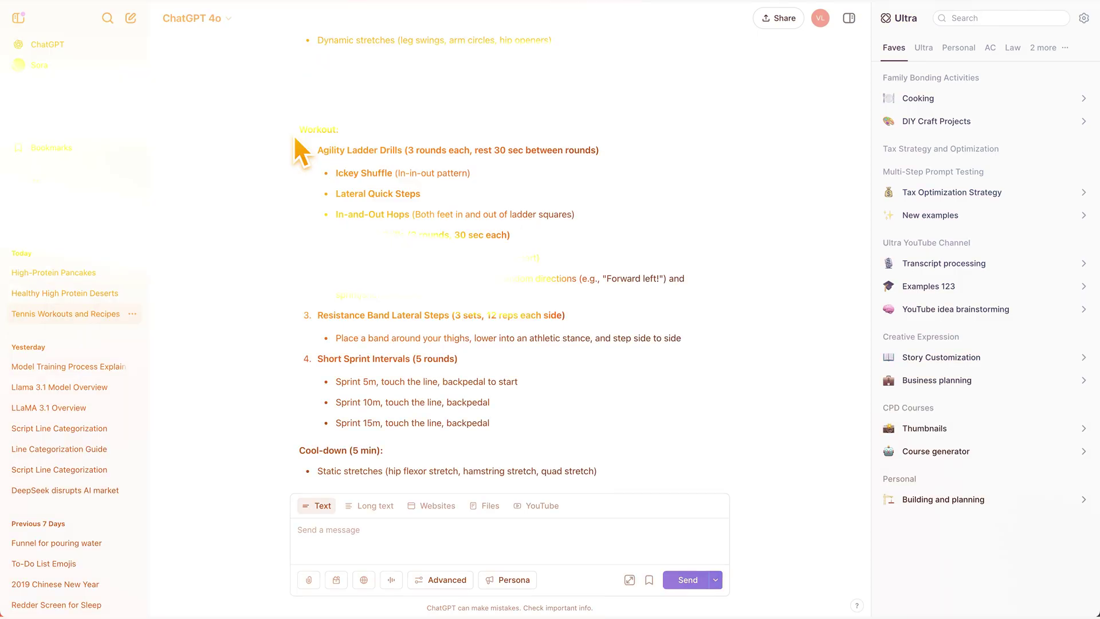
Select the tennis agility answer from 'Workout:' to the last sprint line and show its bookmark folder choices
drag(295, 133, 506, 425)
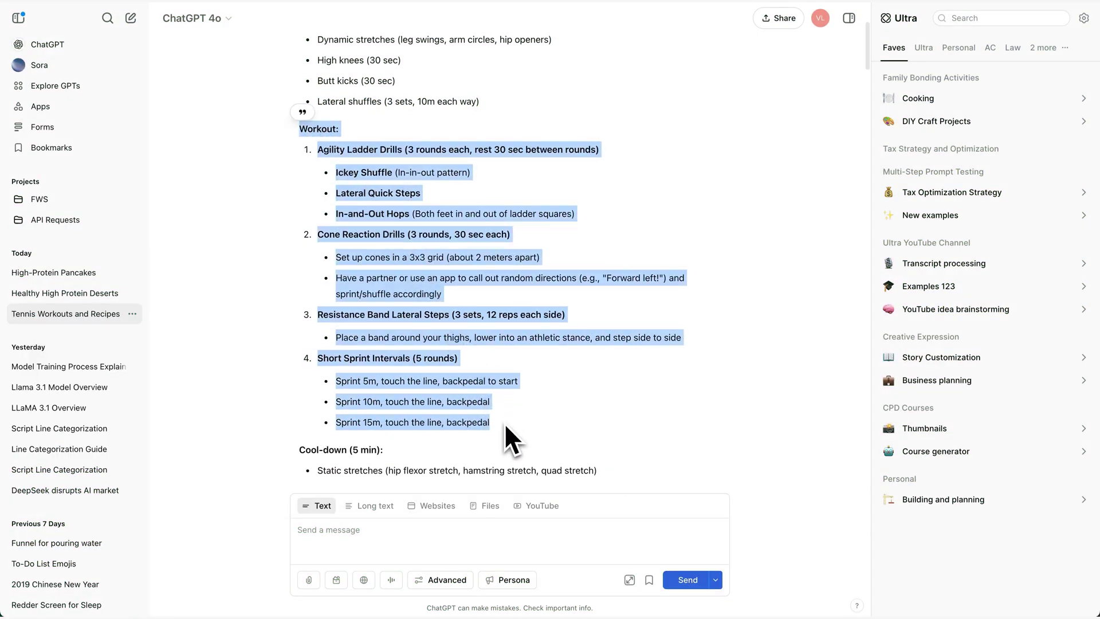
click(568, 444)
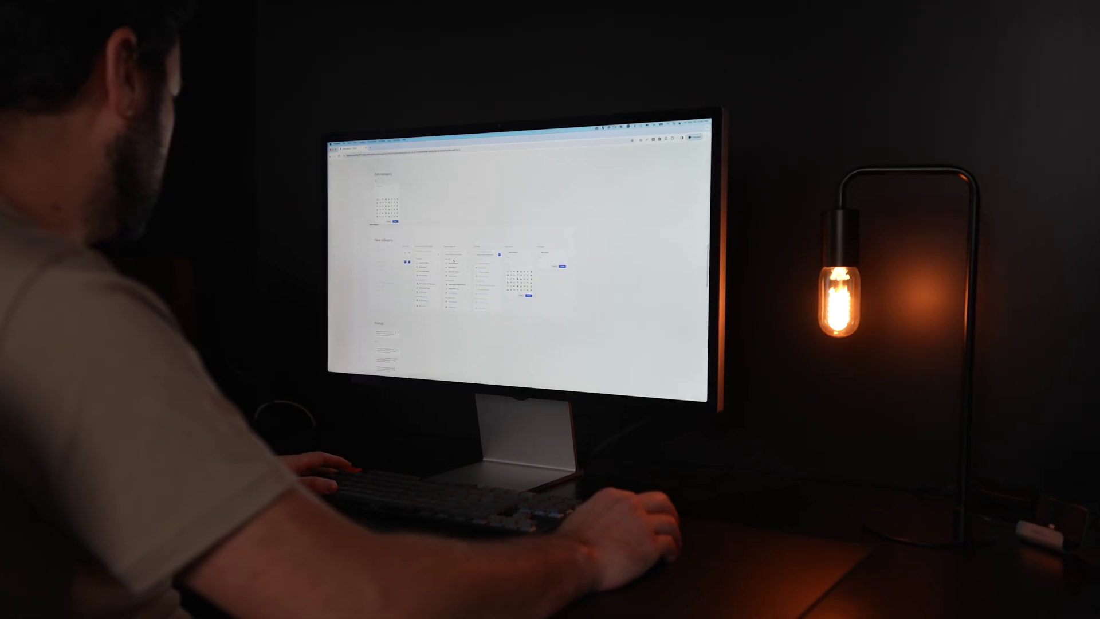
scroll(520, 268, up, 10)
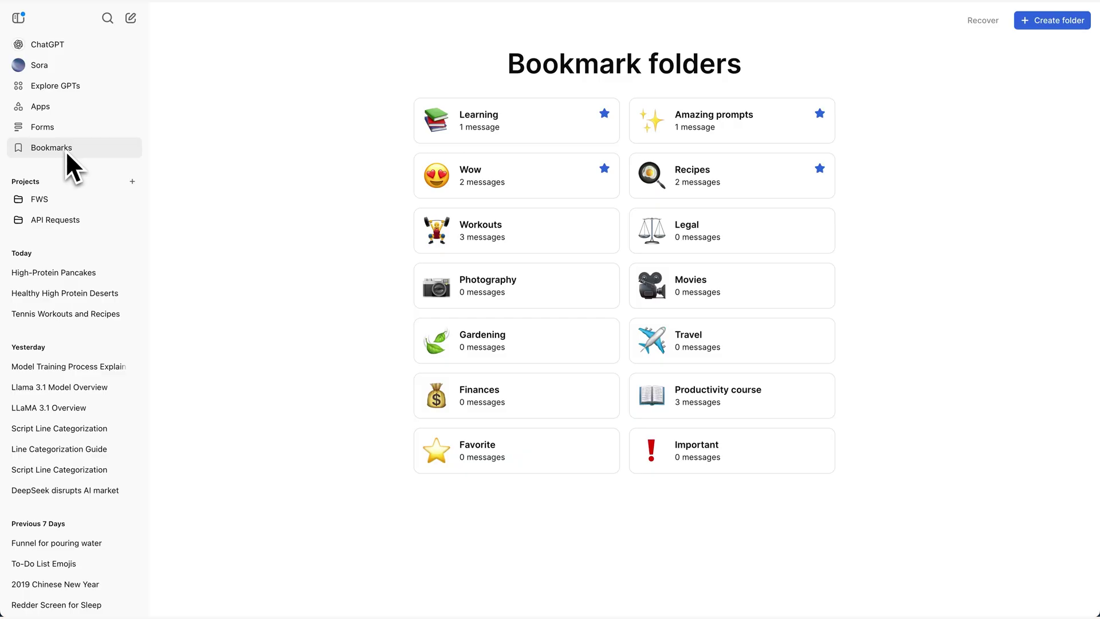
Look into the Learning and Wow bookmark folders, then return to the folders overview
click(518, 126)
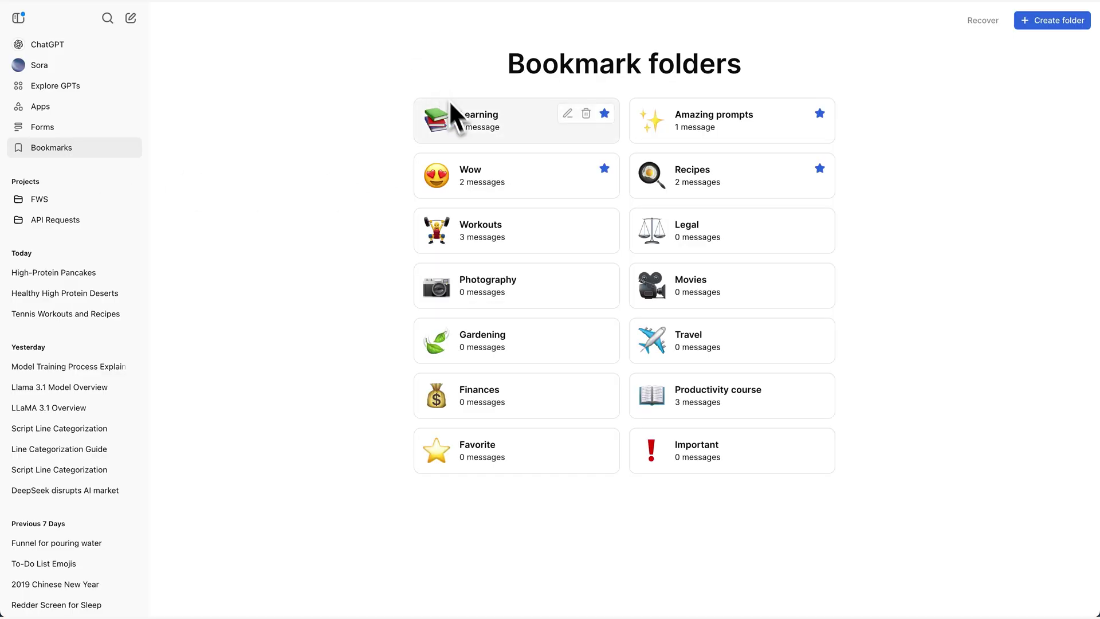
click(462, 169)
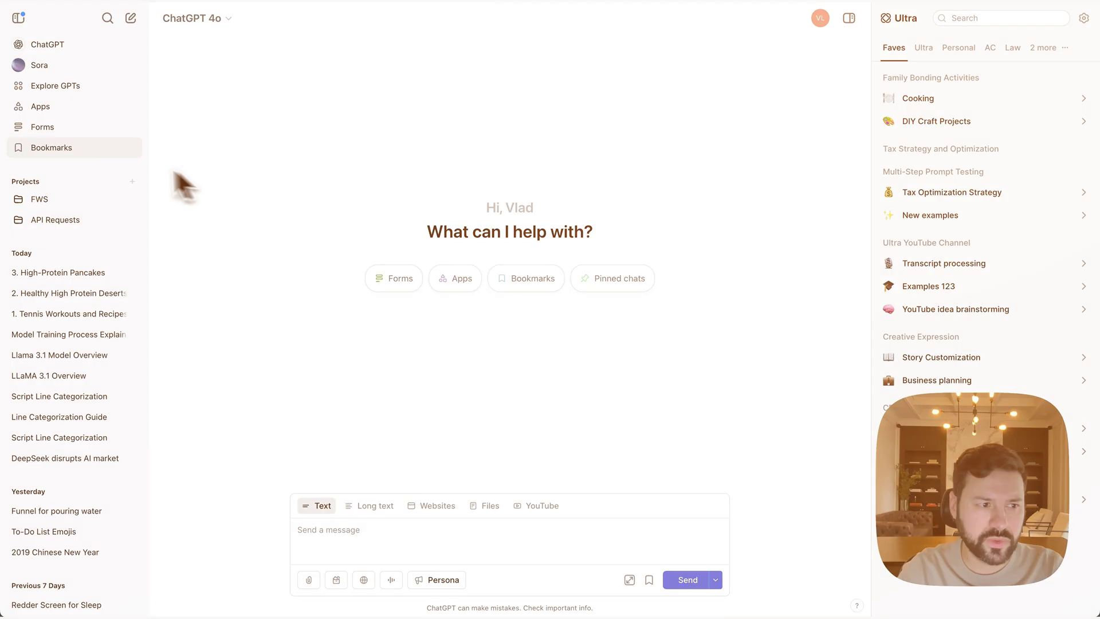
click(56, 149)
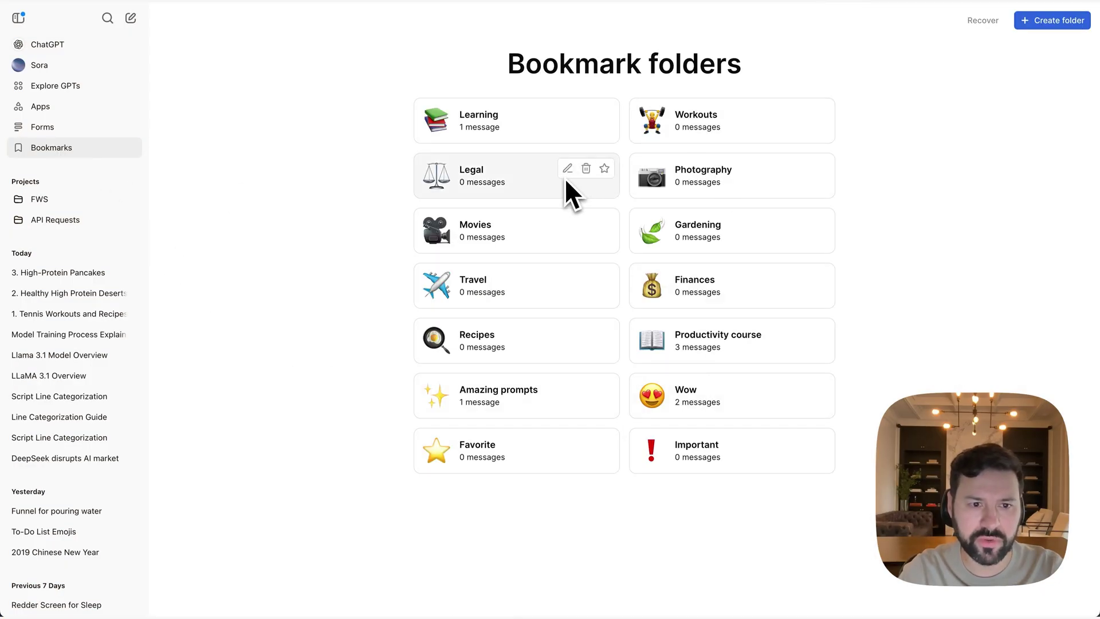
Read the three saved messages in the Productivity course folder and return to the overview
click(700, 361)
scroll(622, 344, down, 15)
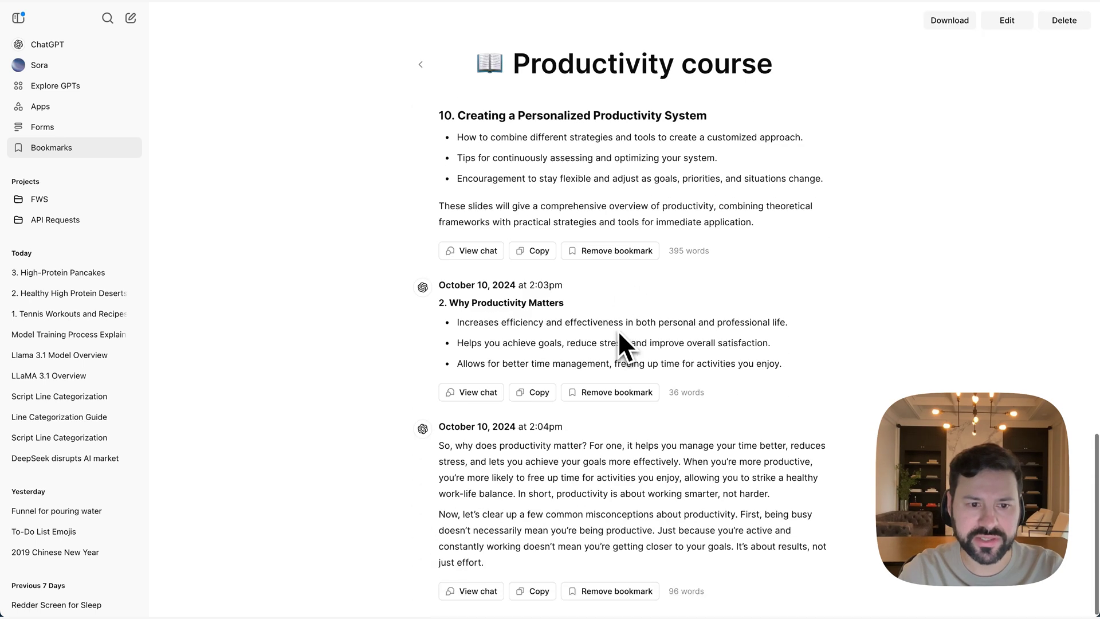
scroll(618, 331, down, 1)
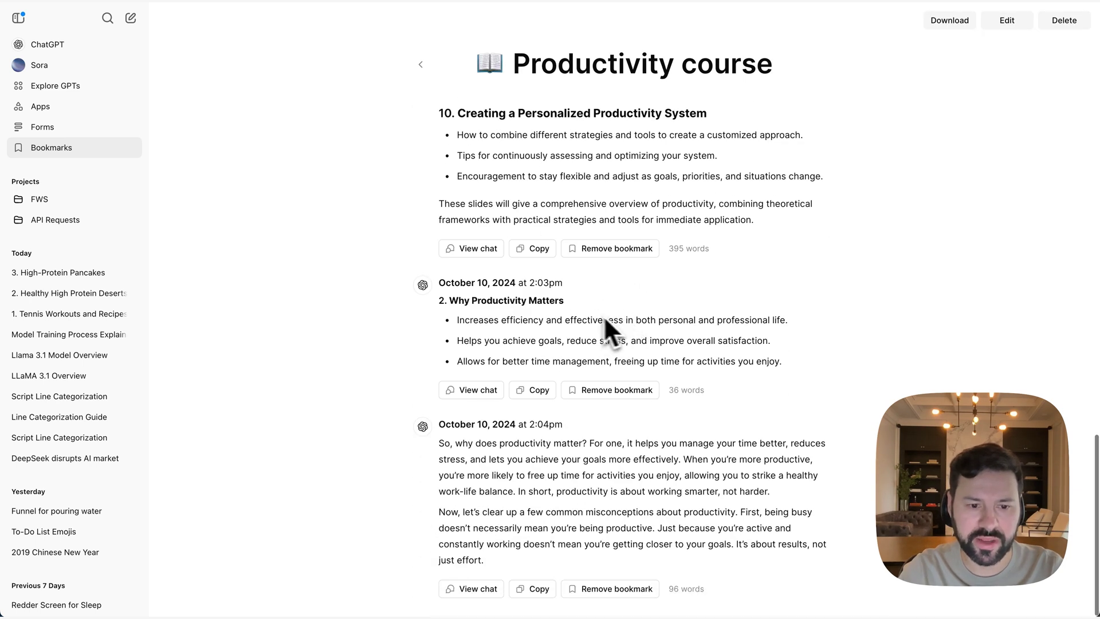
scroll(606, 321, up, 15)
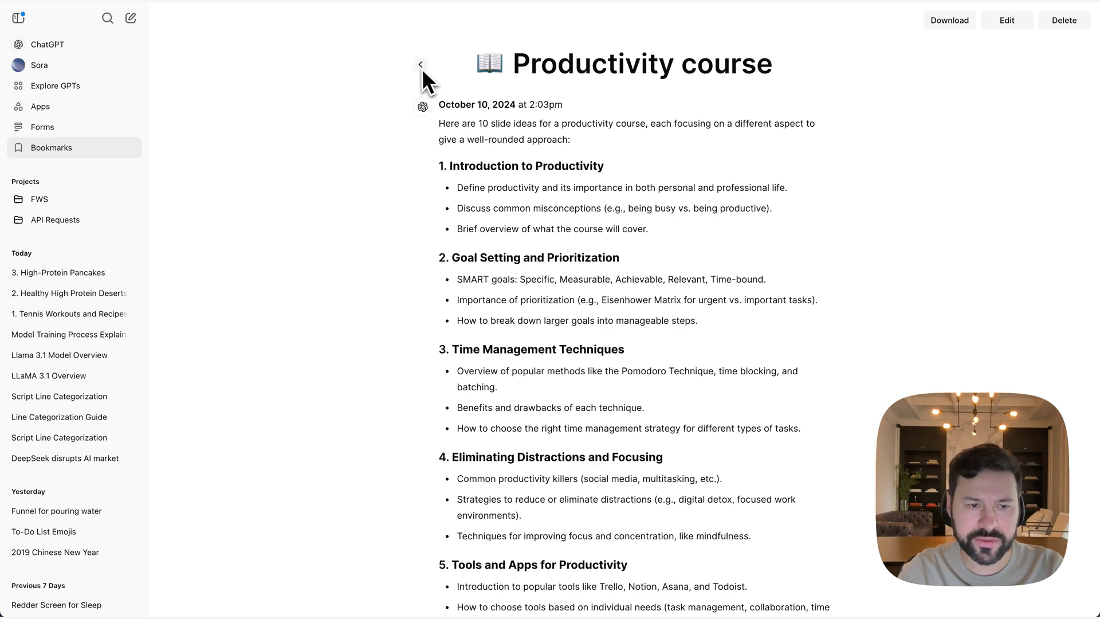
click(421, 66)
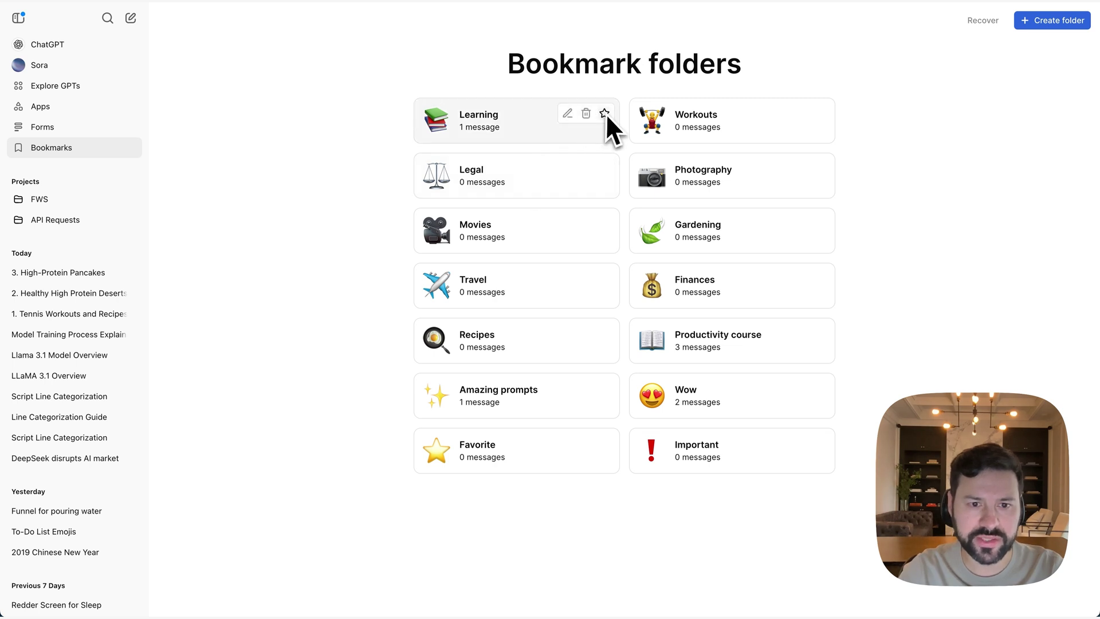
Star the Learning folder, then open it from the new-chat Bookmarks shortcut and go back
click(604, 113)
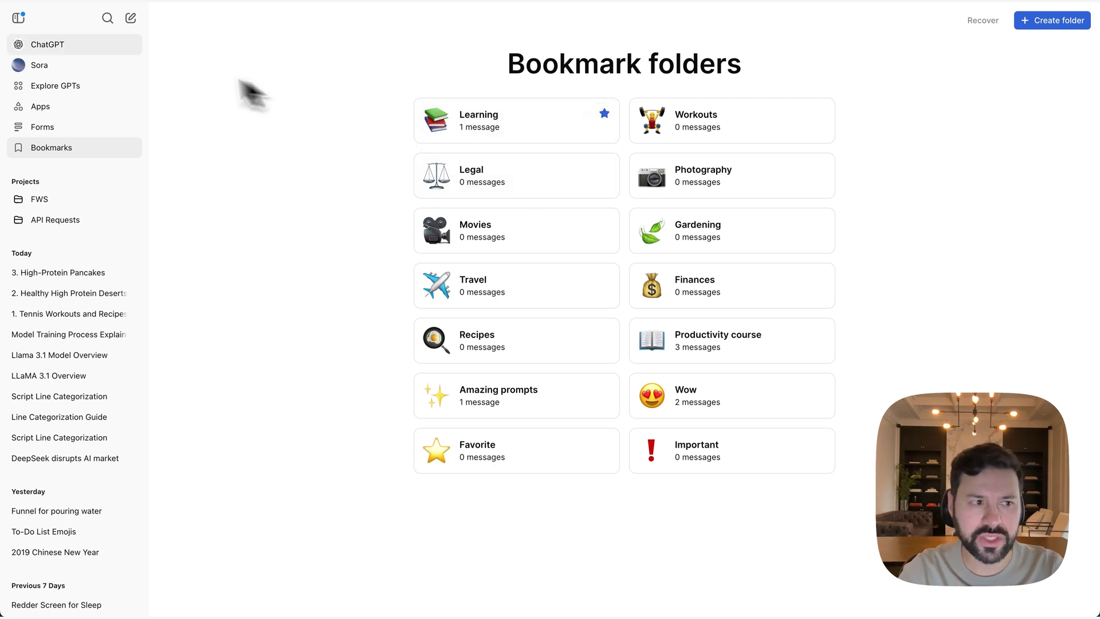
click(130, 21)
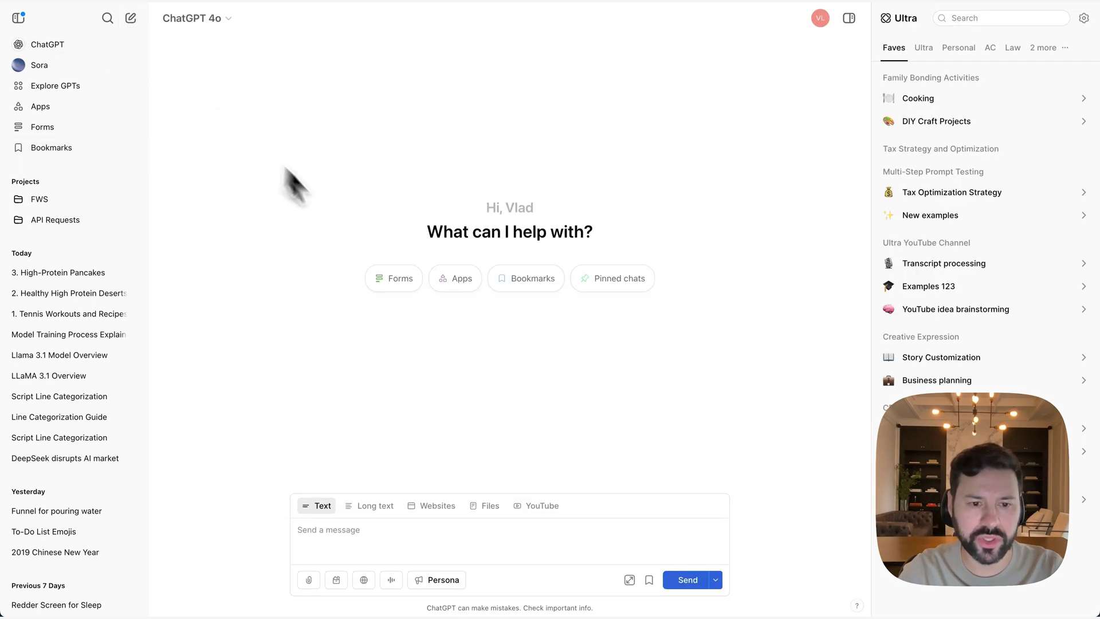
click(519, 280)
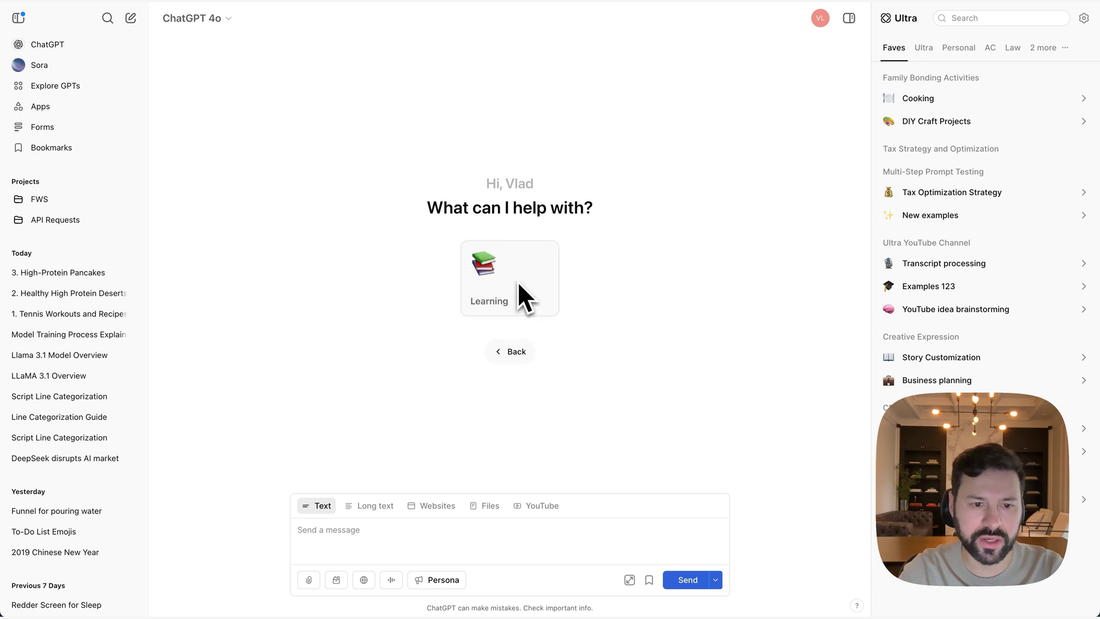
click(495, 278)
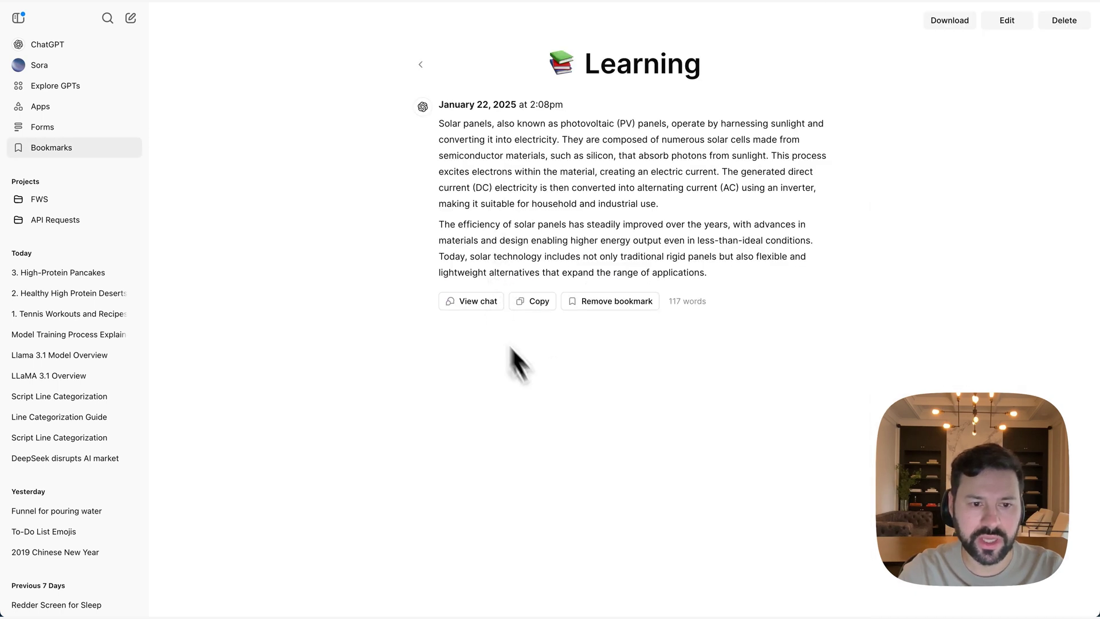
click(424, 65)
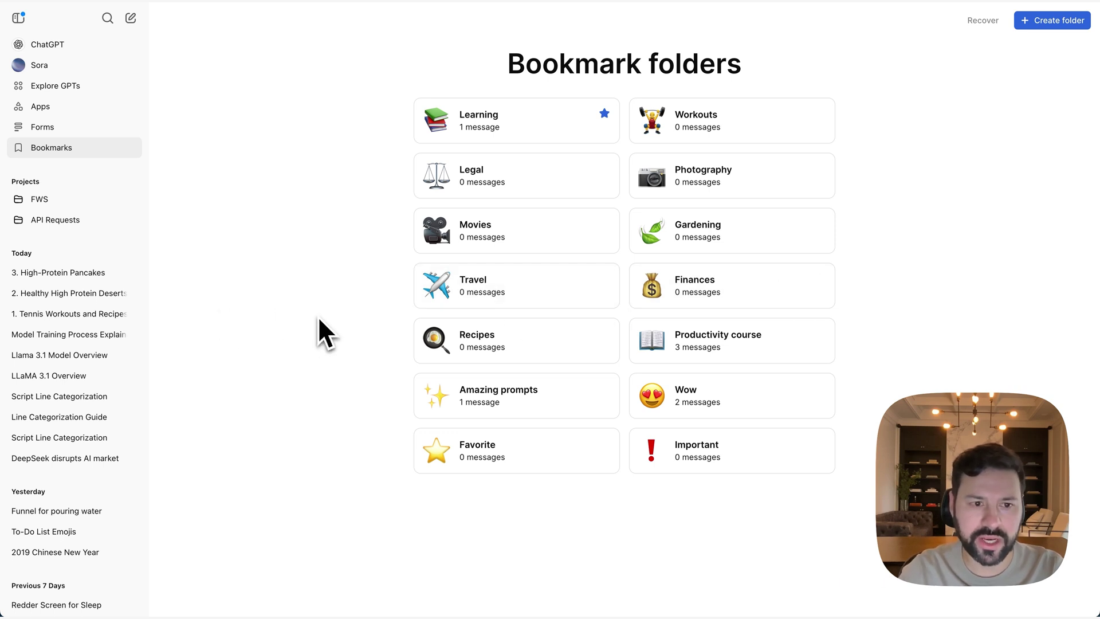
Open the Tennis Workouts and Recipes chat and find the Agility & Footwork Circuit
click(60, 313)
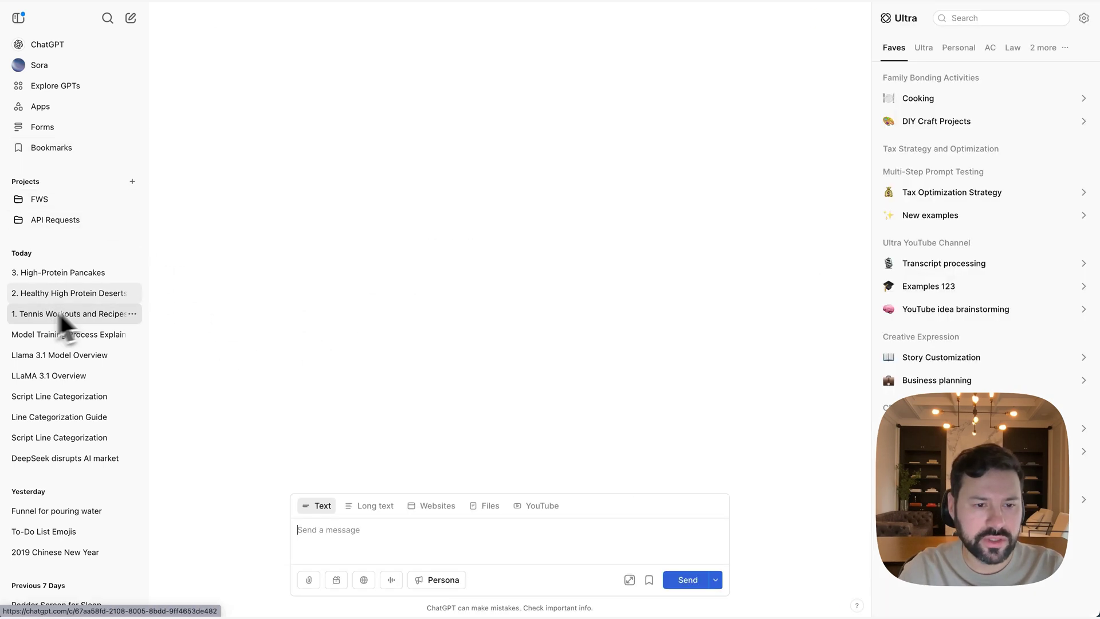
scroll(438, 204, up, 15)
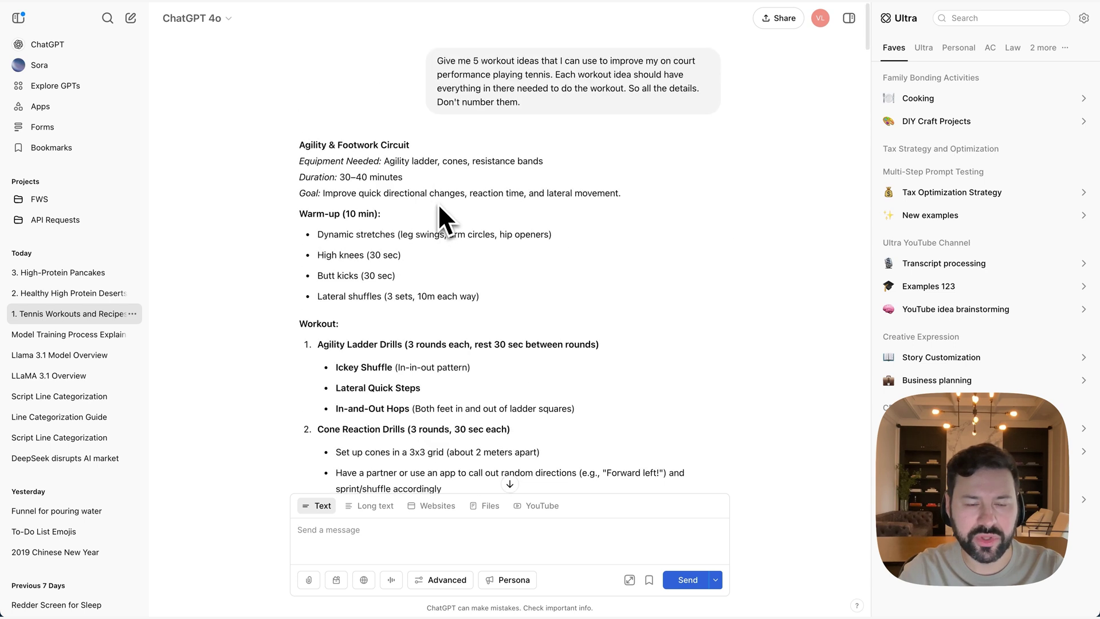
click(507, 73)
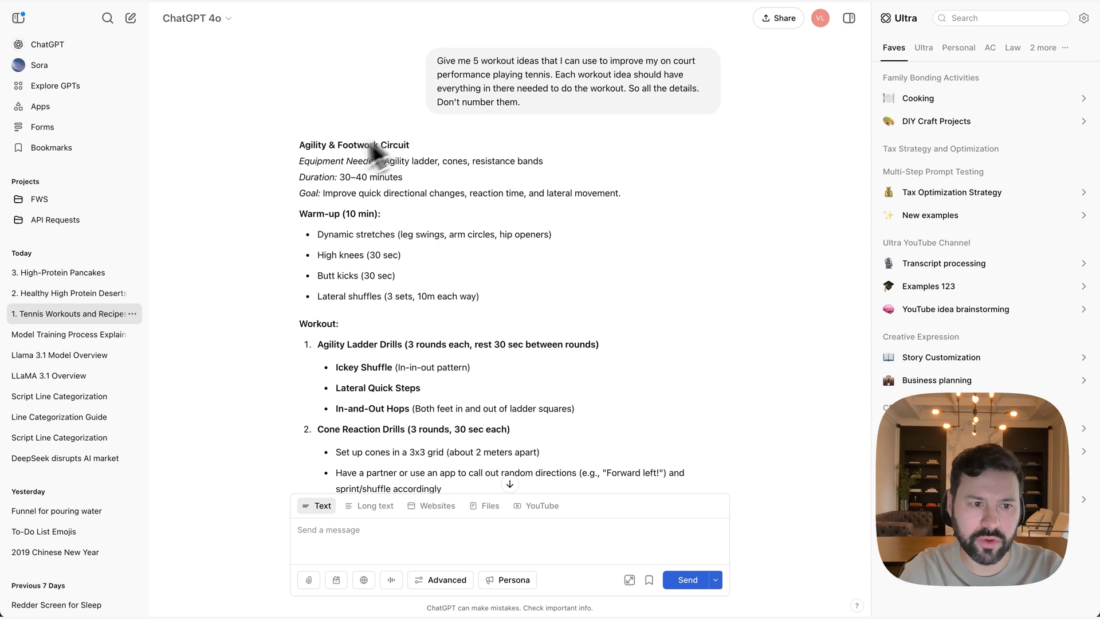
scroll(315, 164, down, 5)
scroll(314, 164, down, 15)
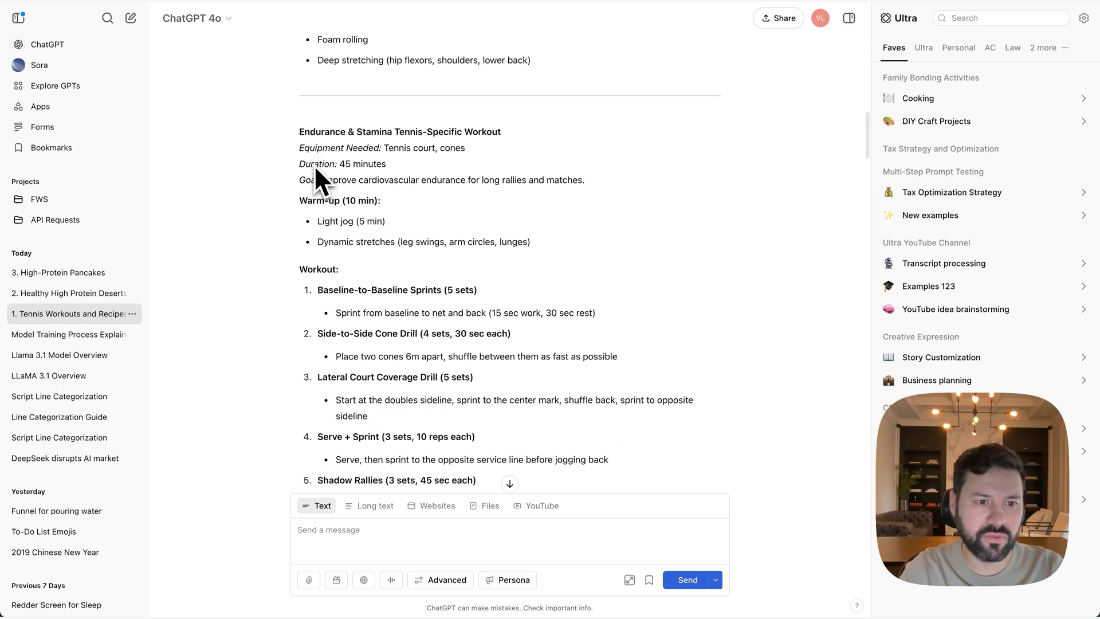
scroll(314, 165, up, 10)
scroll(314, 165, up, 10)
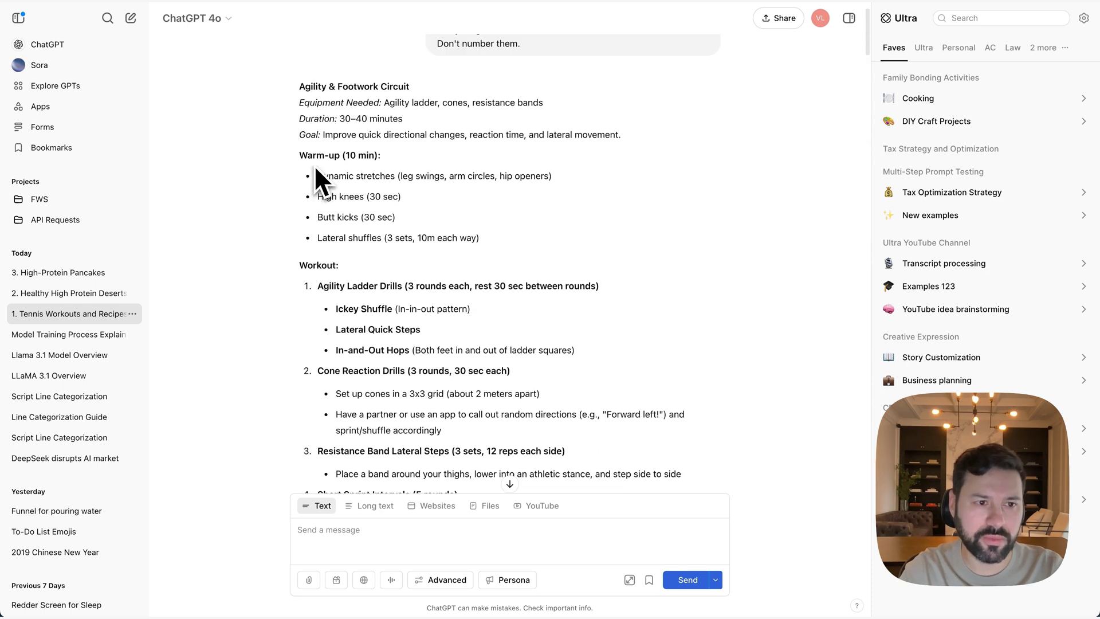
drag(308, 94, 403, 118)
click(368, 184)
scroll(378, 172, down, 4)
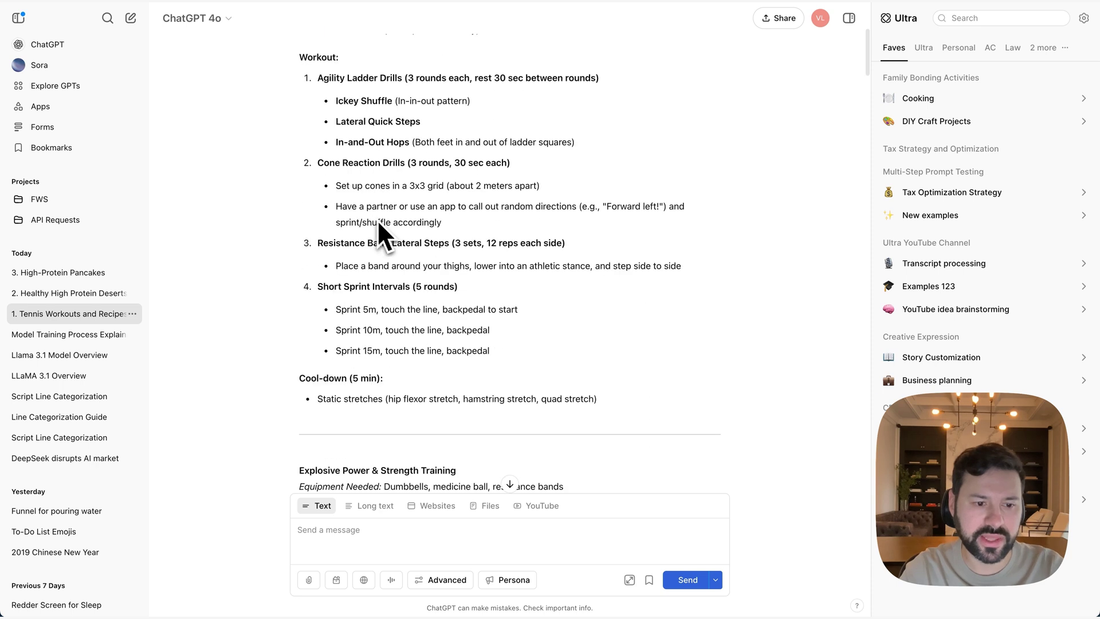
scroll(487, 287, up, 1)
Bookmark the circuit's Workout through Cool-down steps into the Workouts folder
shift+click(601, 400)
click(575, 417)
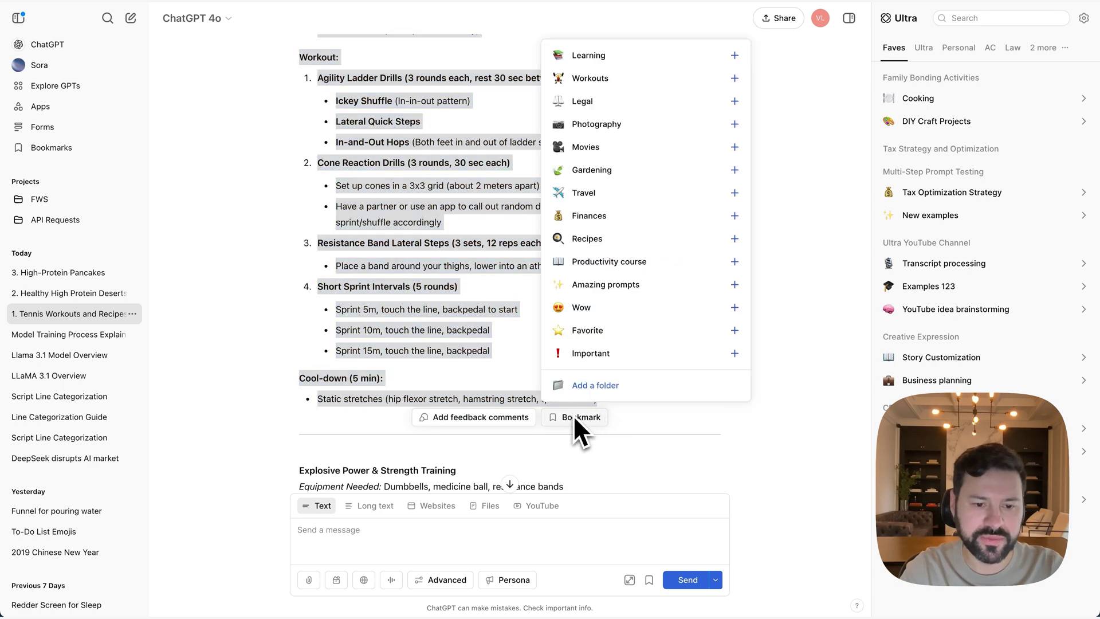
click(589, 80)
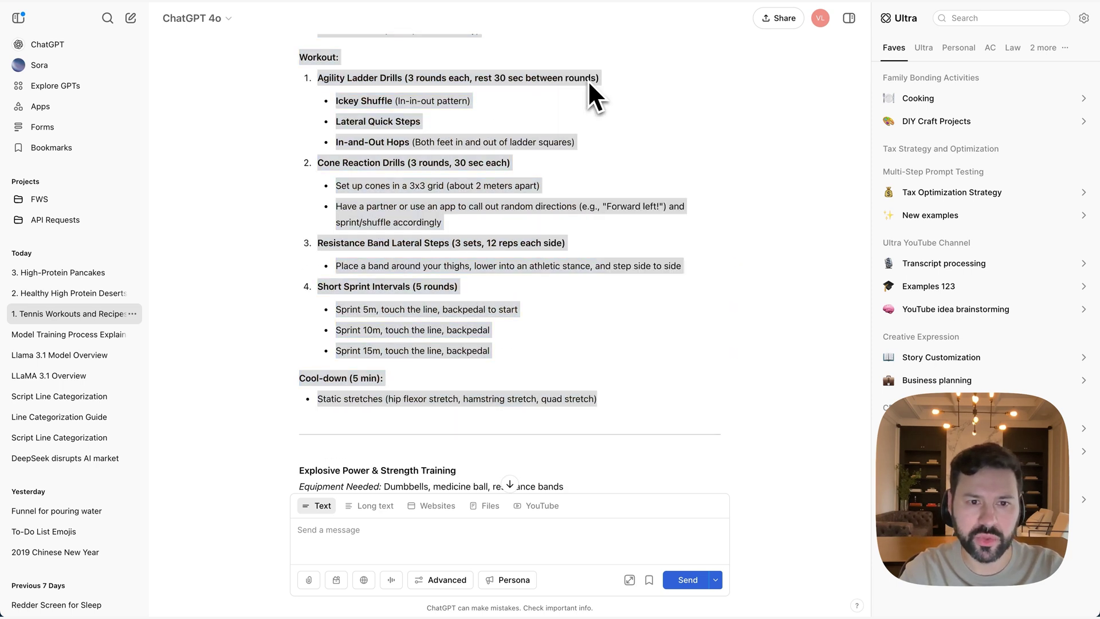
click(591, 103)
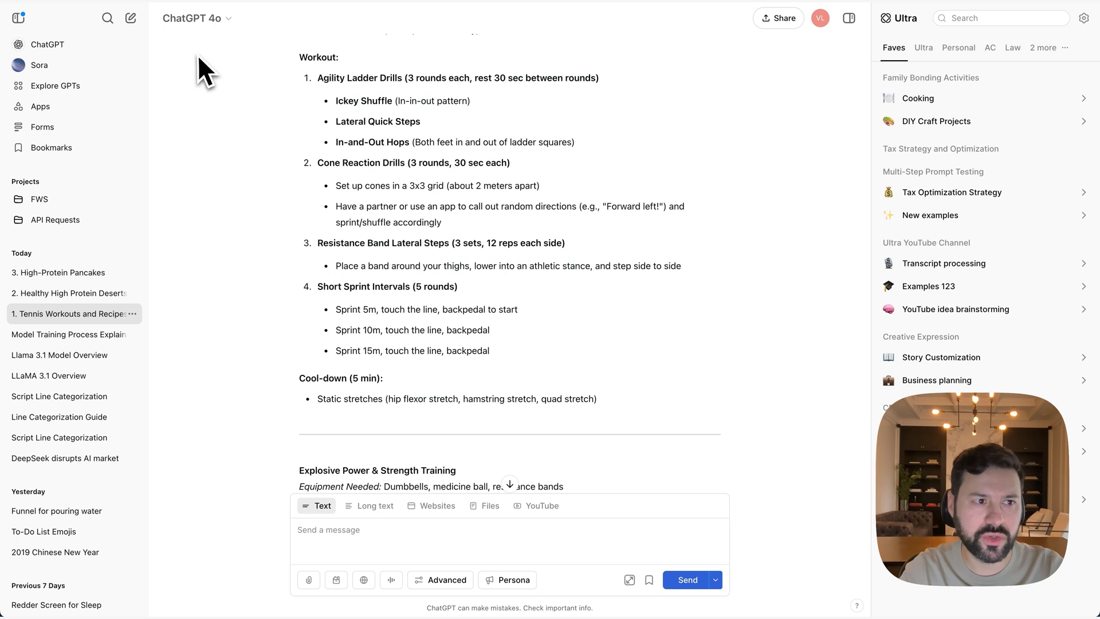
Confirm the saved tennis workout steps inside the Workouts bookmark folder
scroll(171, 8, up, 5)
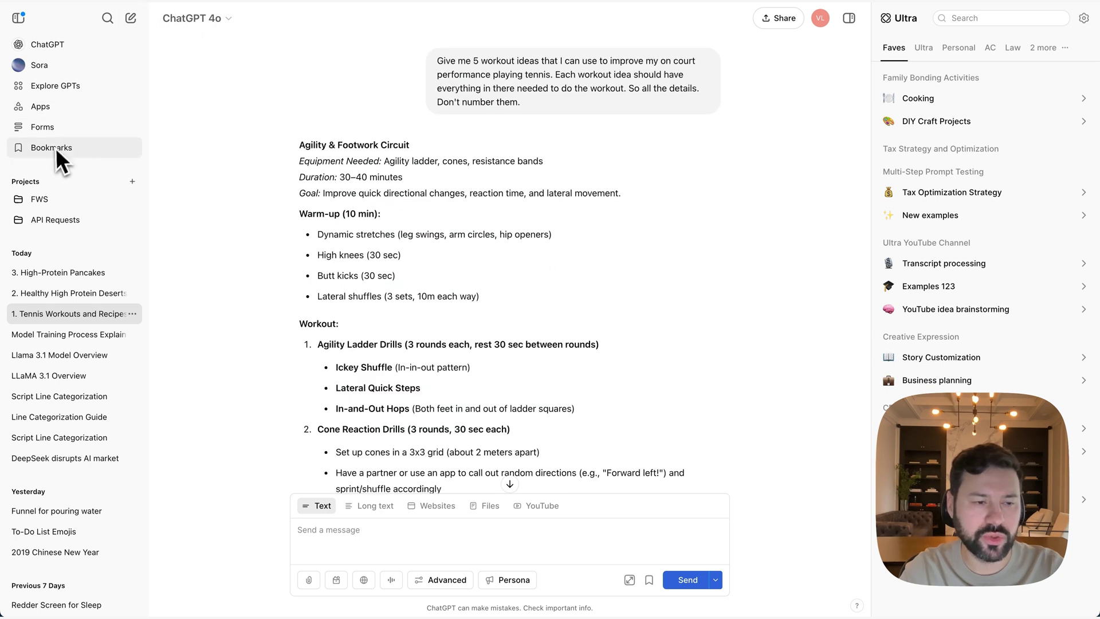
click(35, 147)
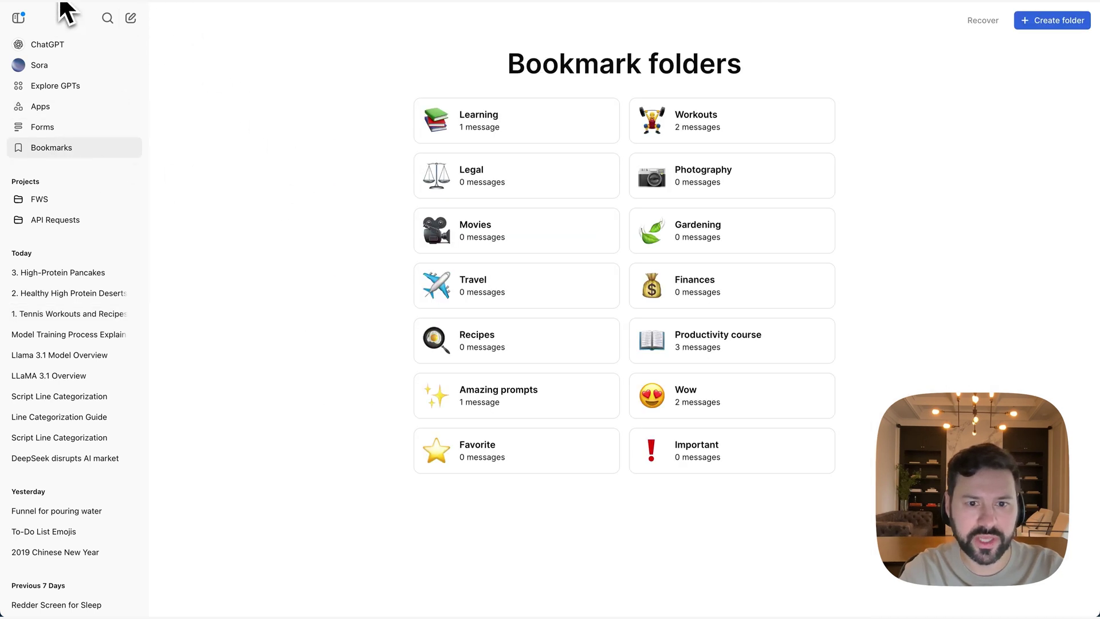
click(721, 130)
scroll(574, 177, down, 3)
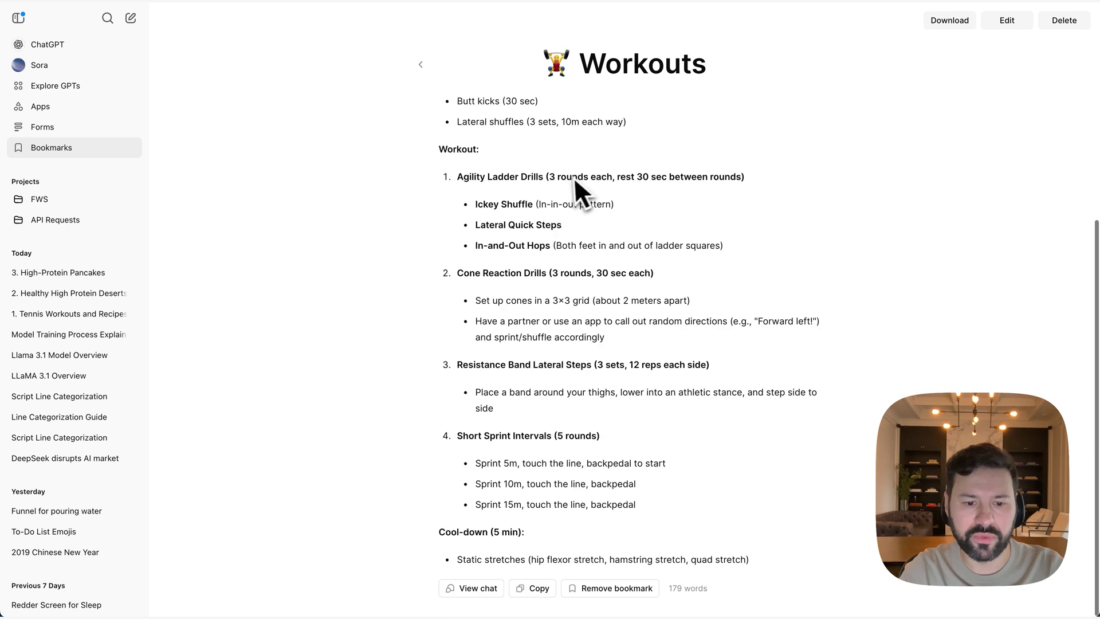
scroll(568, 179, up, 1)
scroll(573, 186, up, 2)
scroll(588, 246, down, 3)
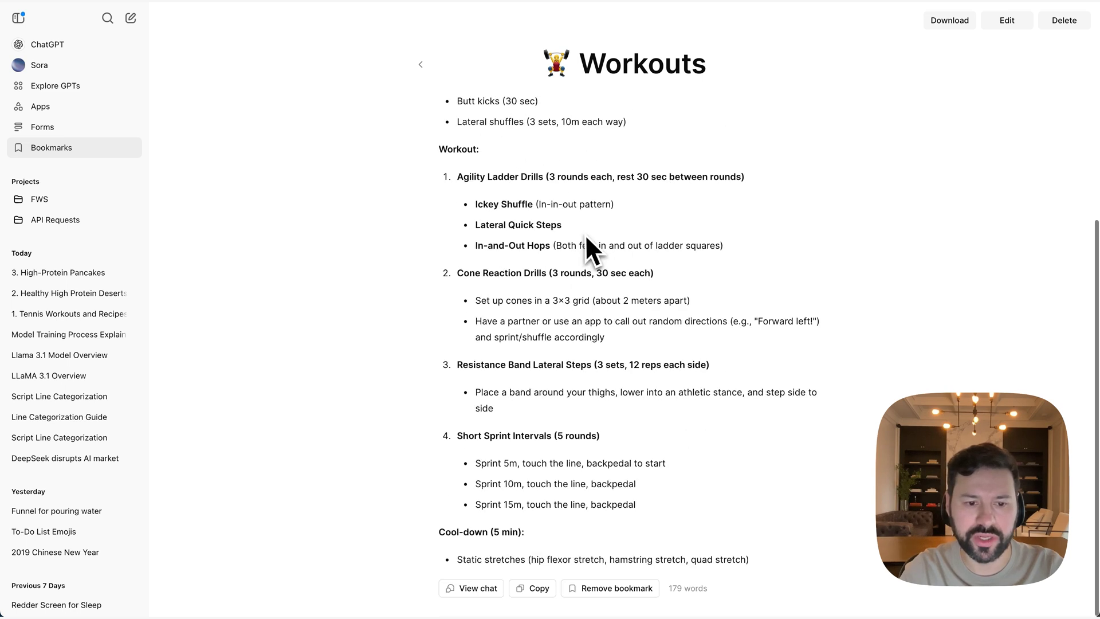
scroll(586, 238, up, 3)
click(424, 68)
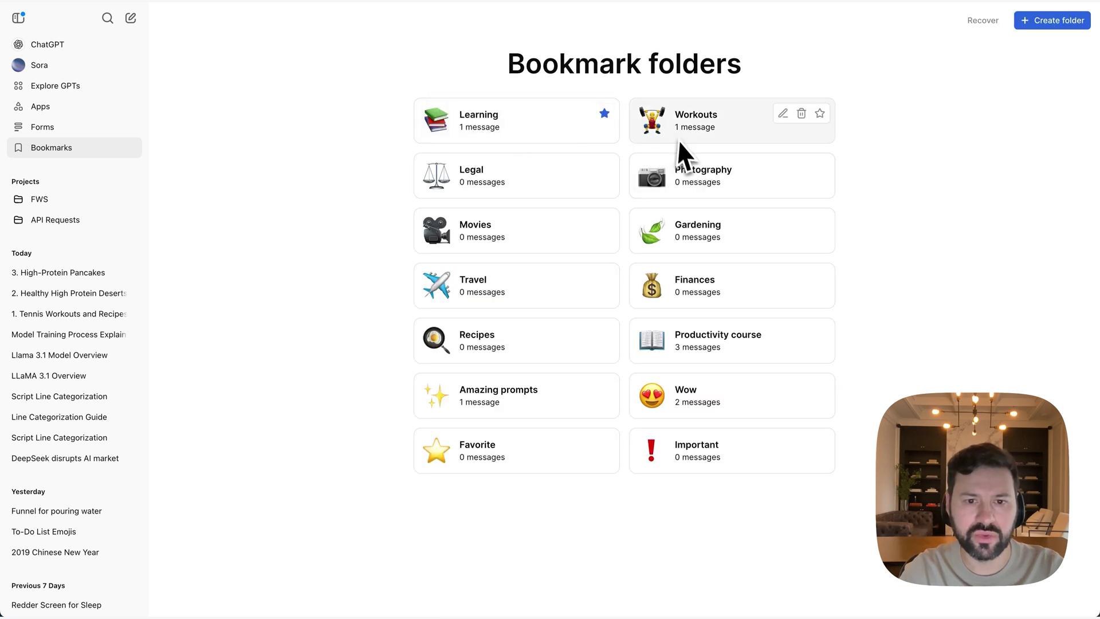
Bookmark the Endurance & Stamina Tennis-Specific Workout into the Workouts folder
click(651, 138)
scroll(428, 170, up, 5)
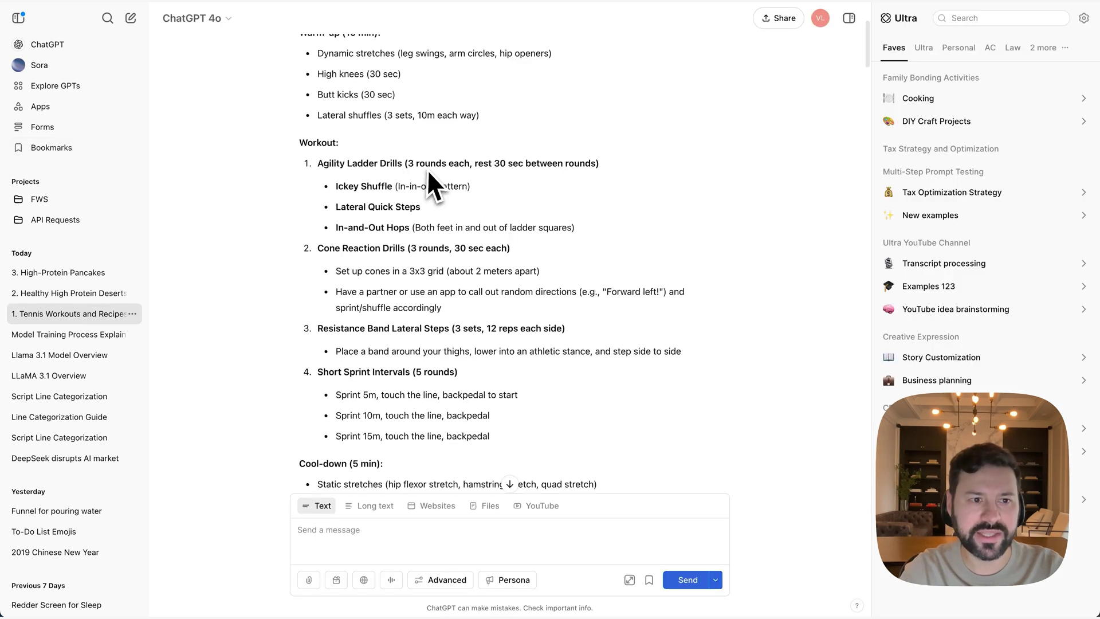
scroll(428, 170, down, 15)
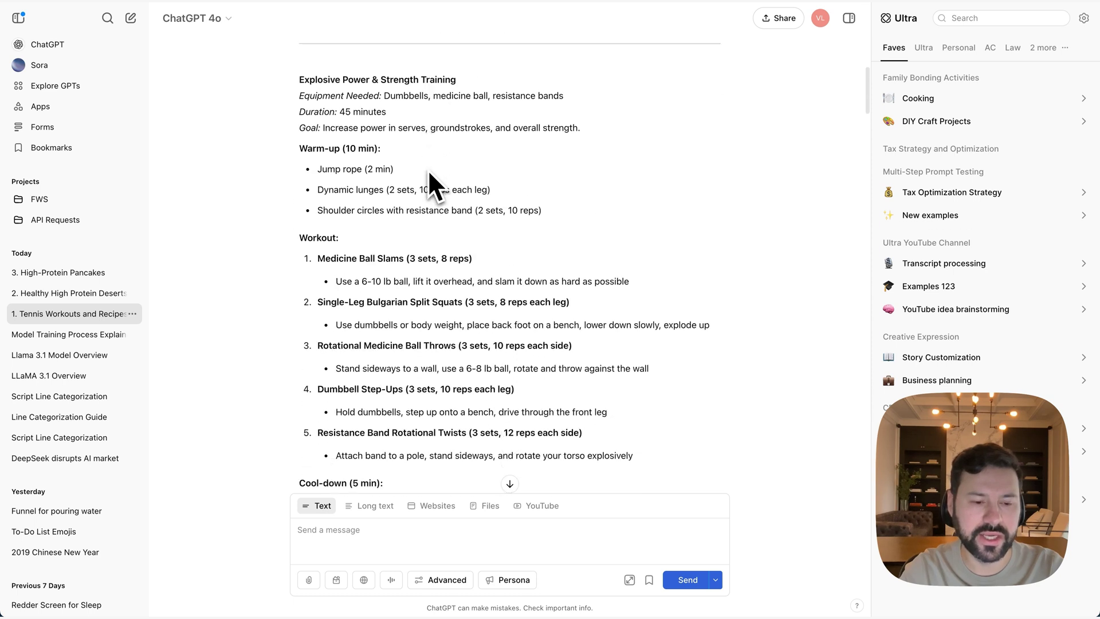
scroll(429, 169, down, 3)
scroll(428, 172, up, 1)
drag(299, 206, 561, 253)
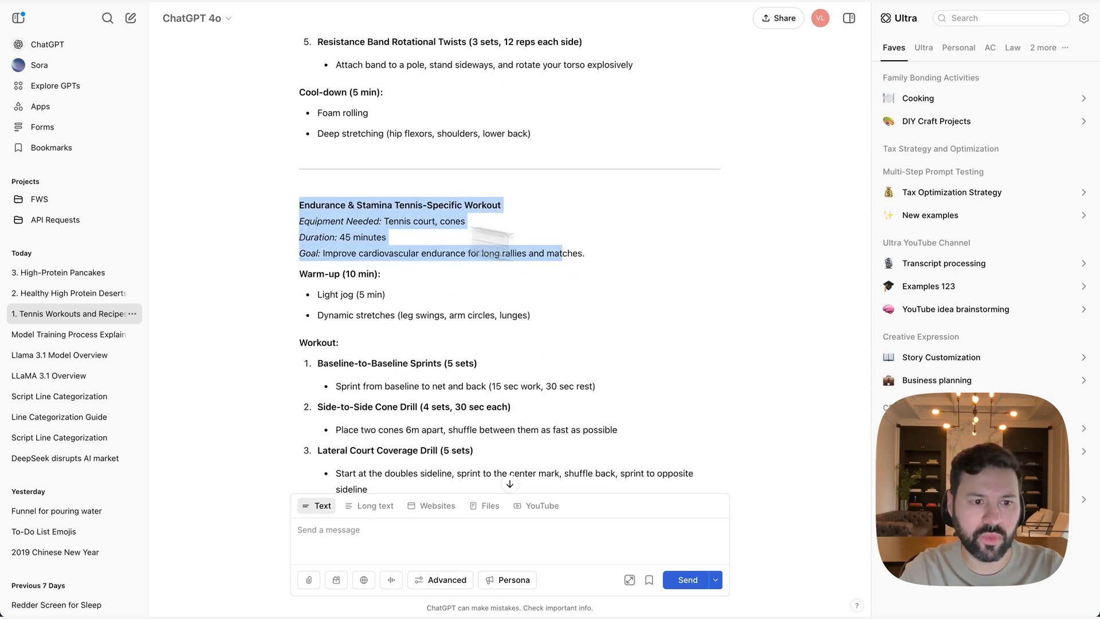
scroll(556, 264, down, 2)
scroll(555, 264, down, 10)
shift+click(412, 239)
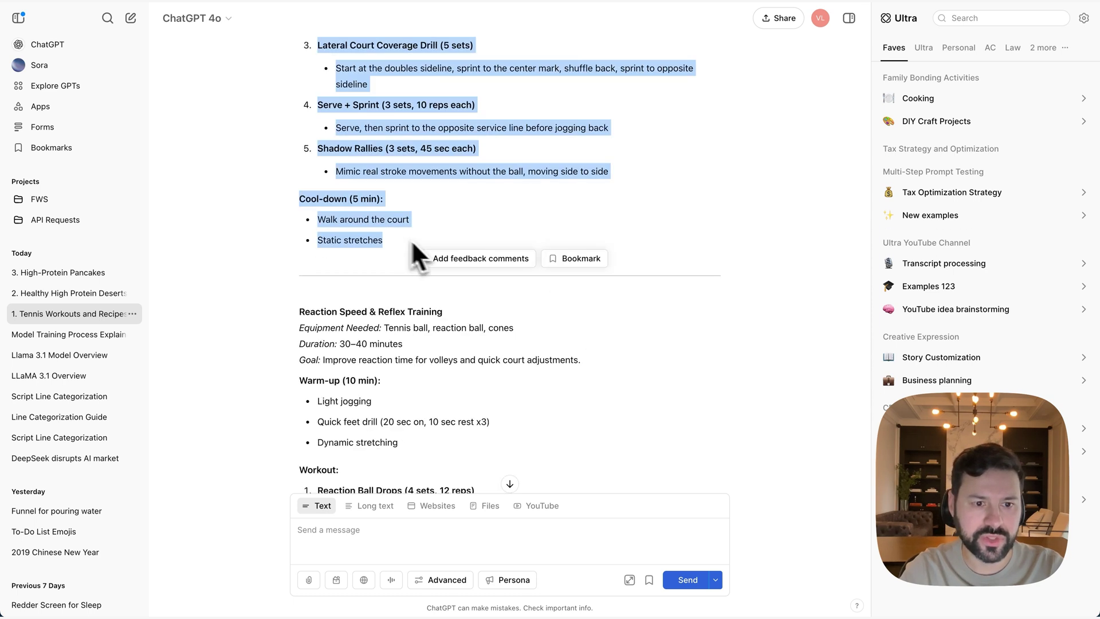
click(583, 261)
click(590, 311)
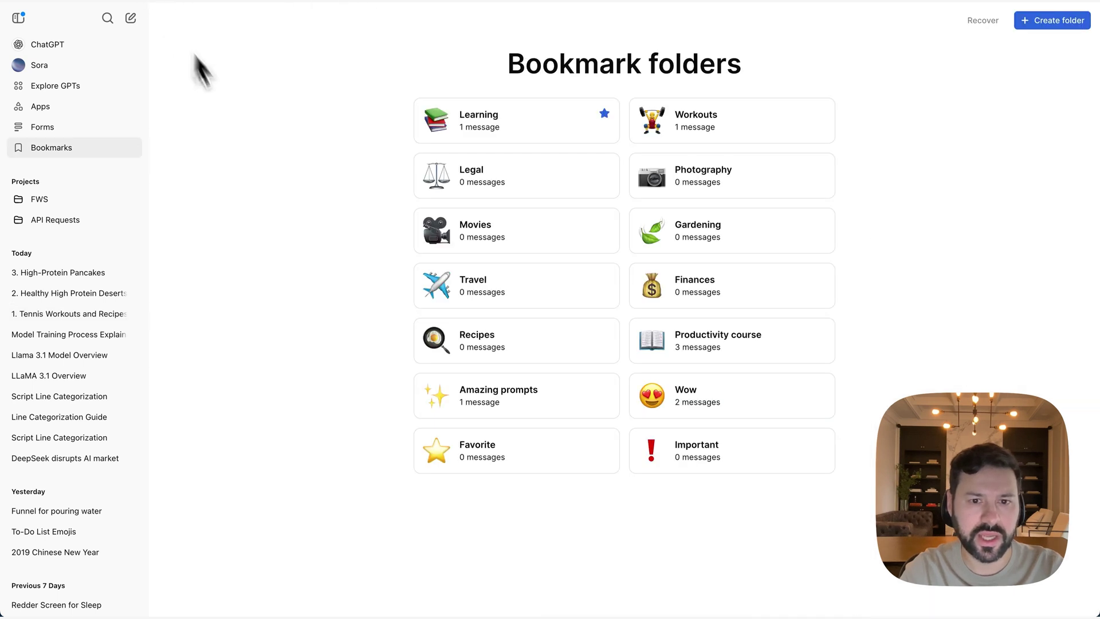
Reload and view the Workouts folder holding the Endurance and Agility workouts
key(ctrl+r)
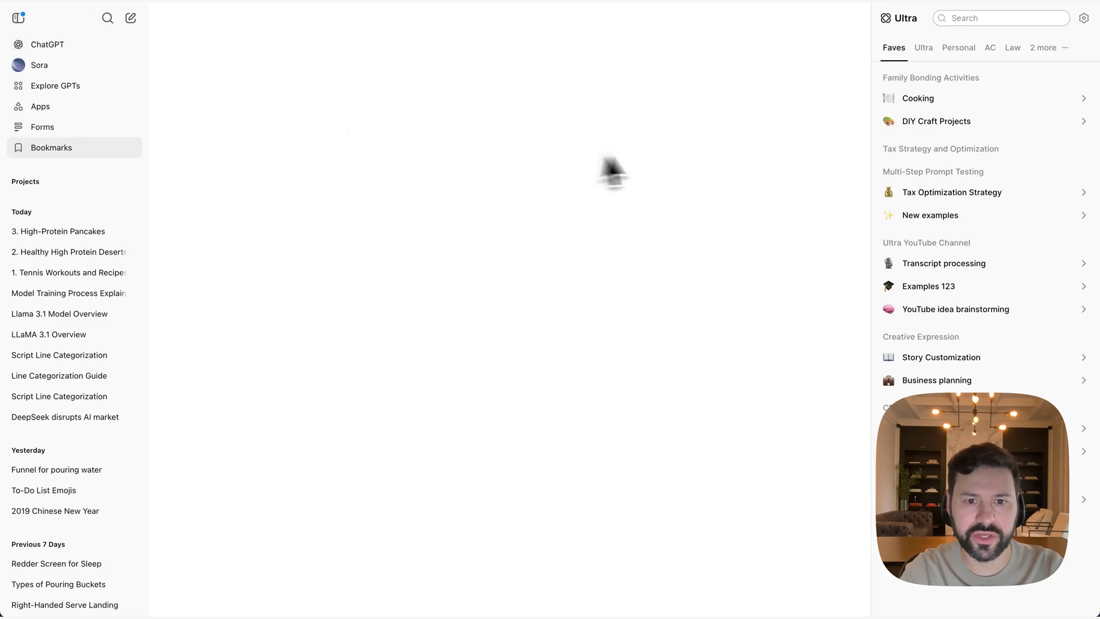
click(684, 129)
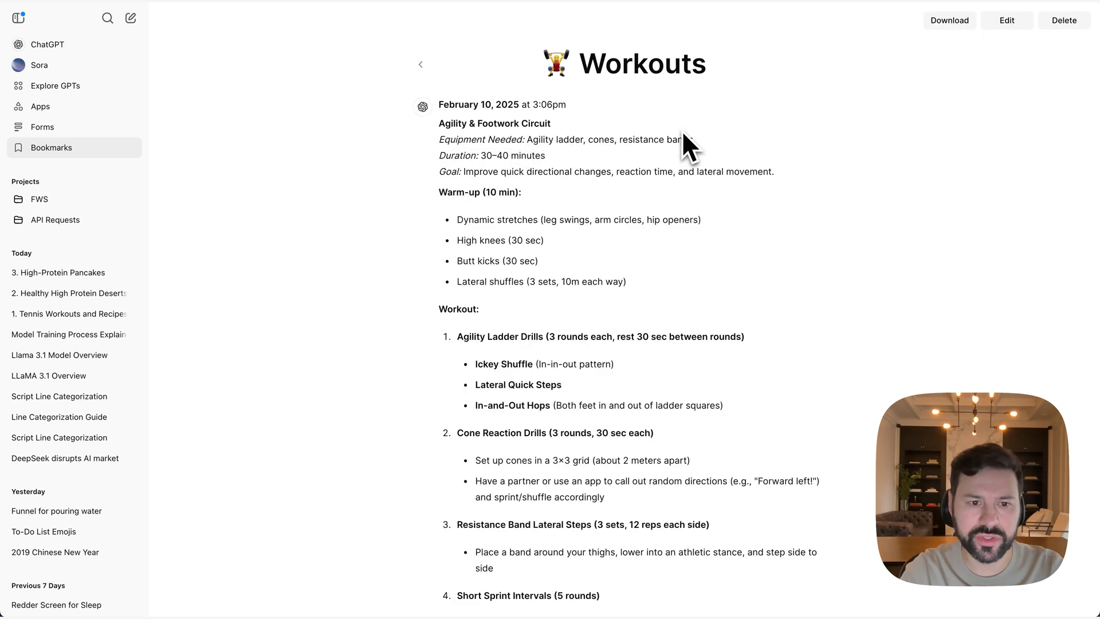
scroll(630, 212, down, 10)
scroll(599, 220, up, 10)
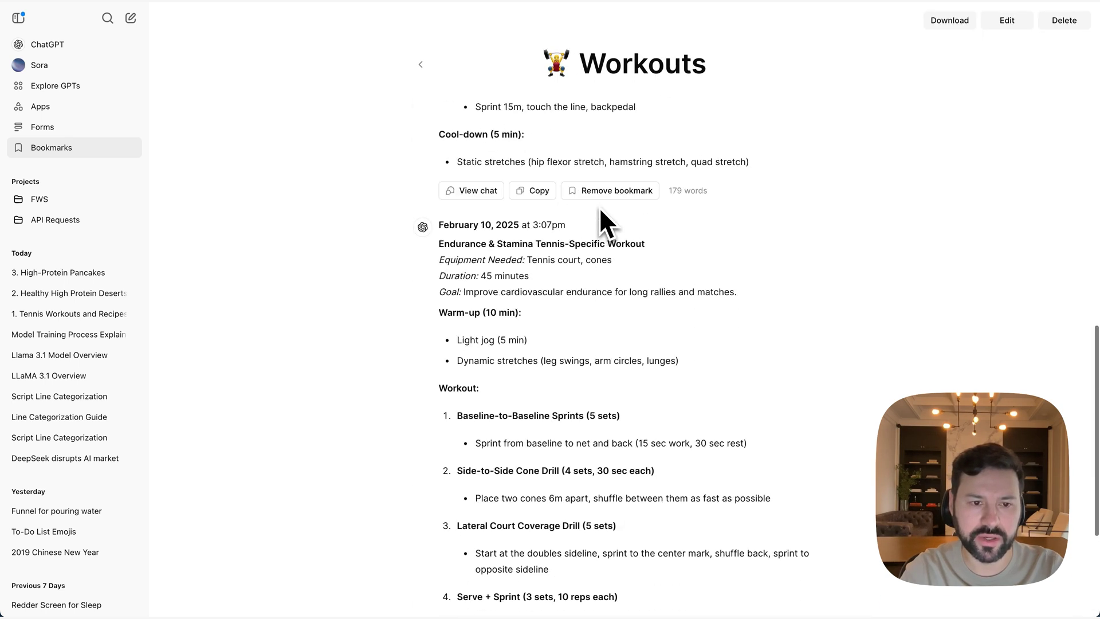
click(952, 23)
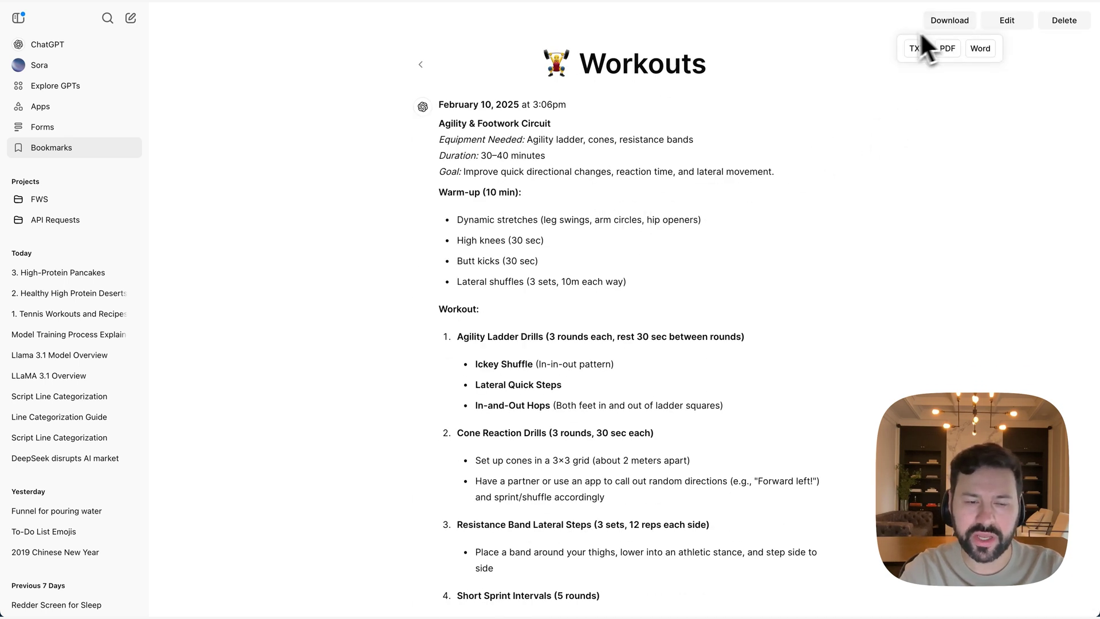
Download the Workouts folder as TXT and read Workouts_txt (1).txt in TextEdit
mouse_move(943, 24)
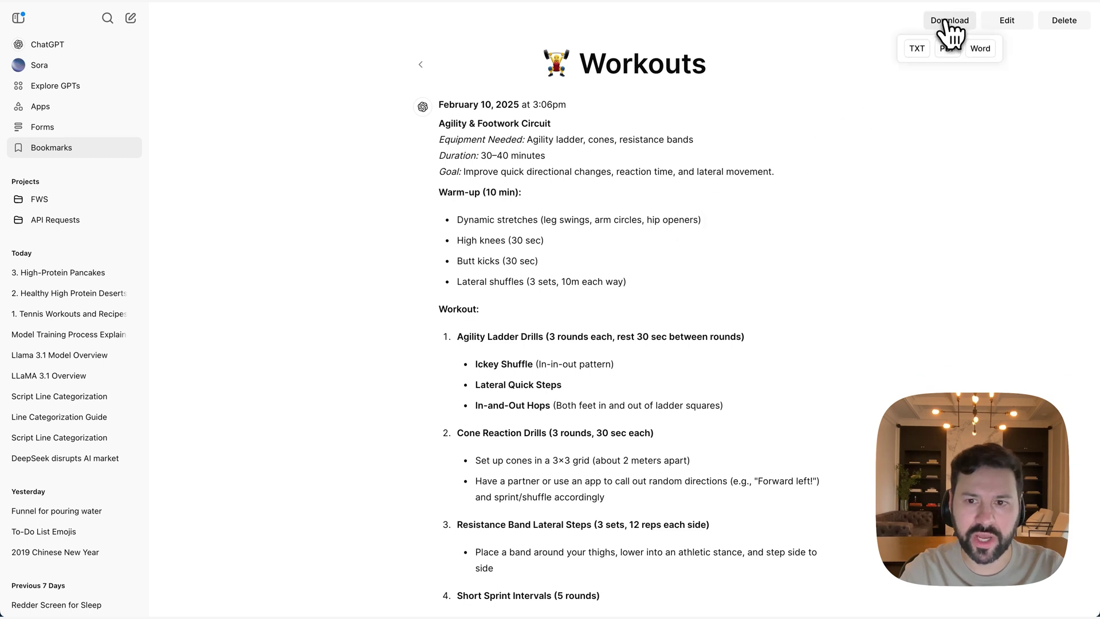
click(917, 49)
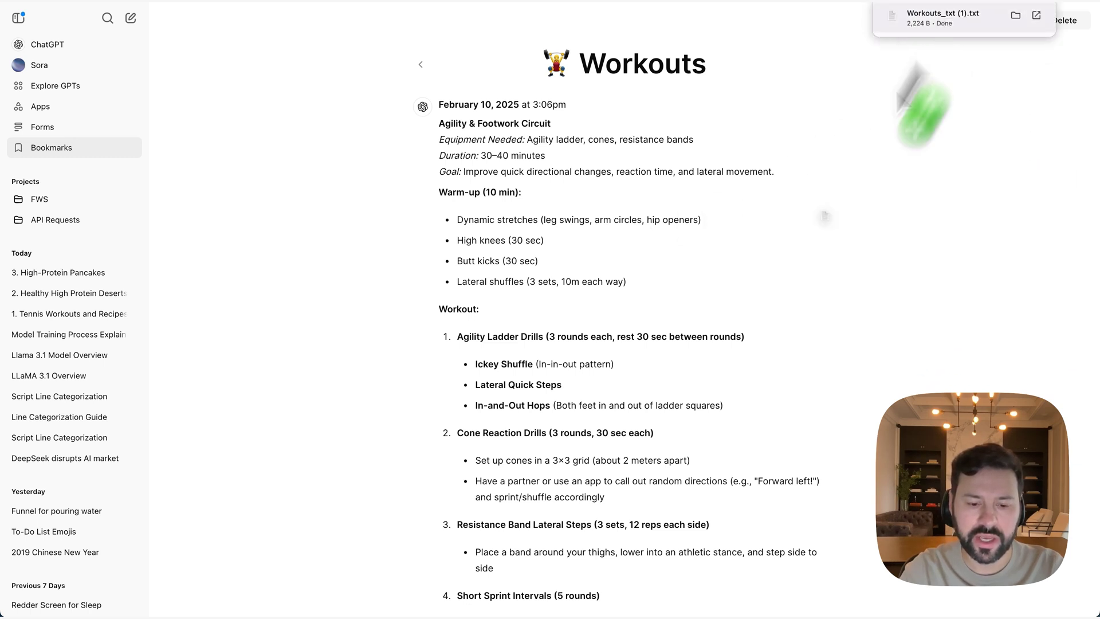
click(401, 609)
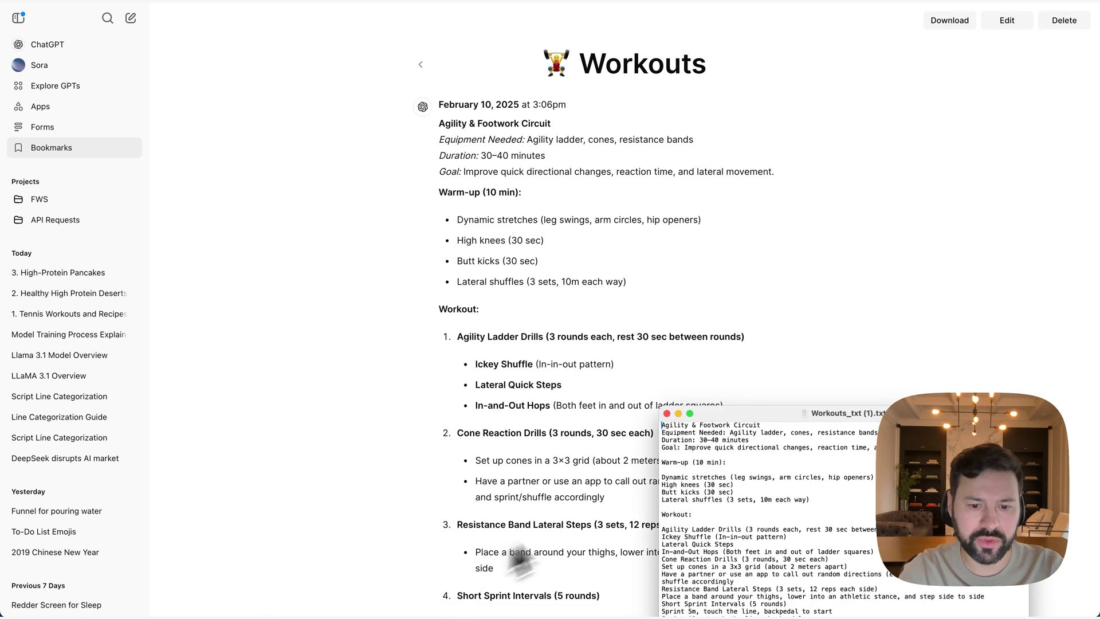
drag(764, 413, 512, 209)
scroll(488, 358, down, 10)
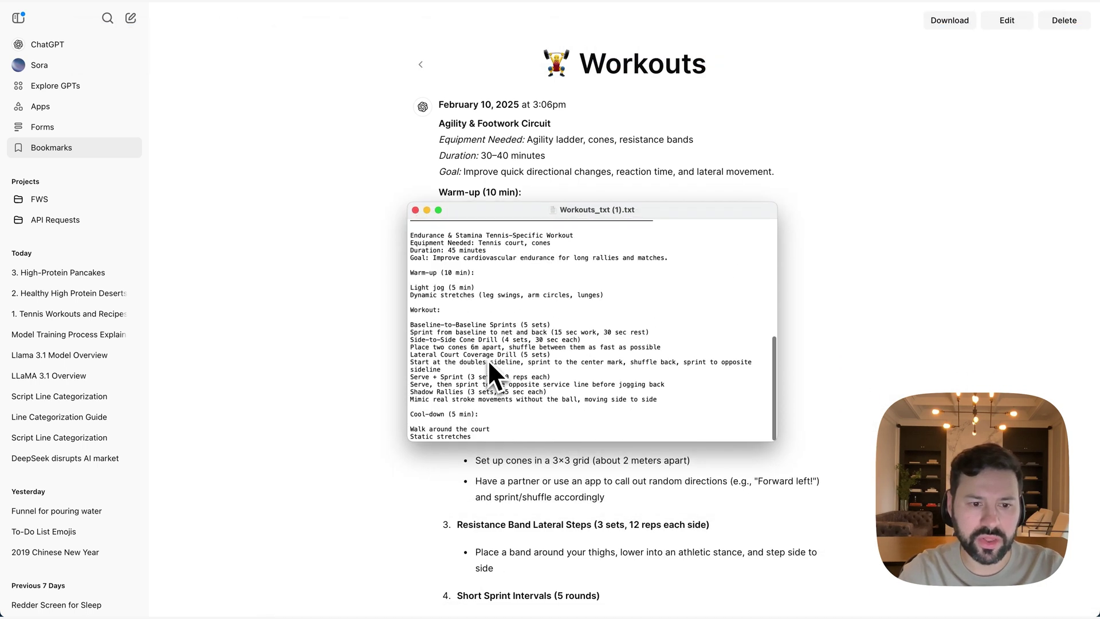
scroll(489, 363, up, 5)
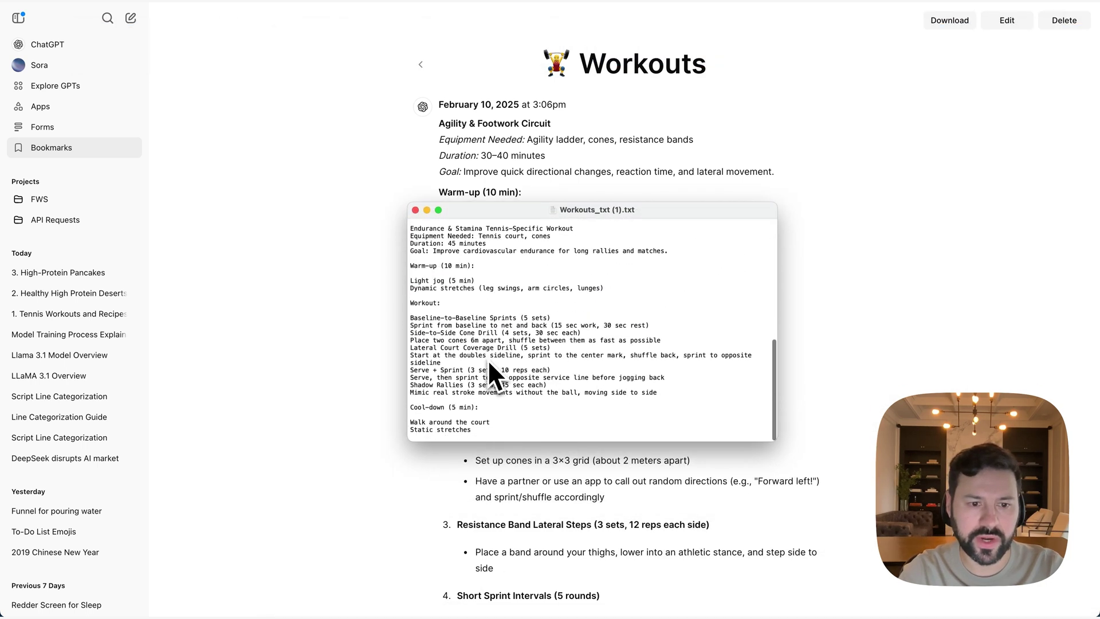
scroll(487, 360, up, 5)
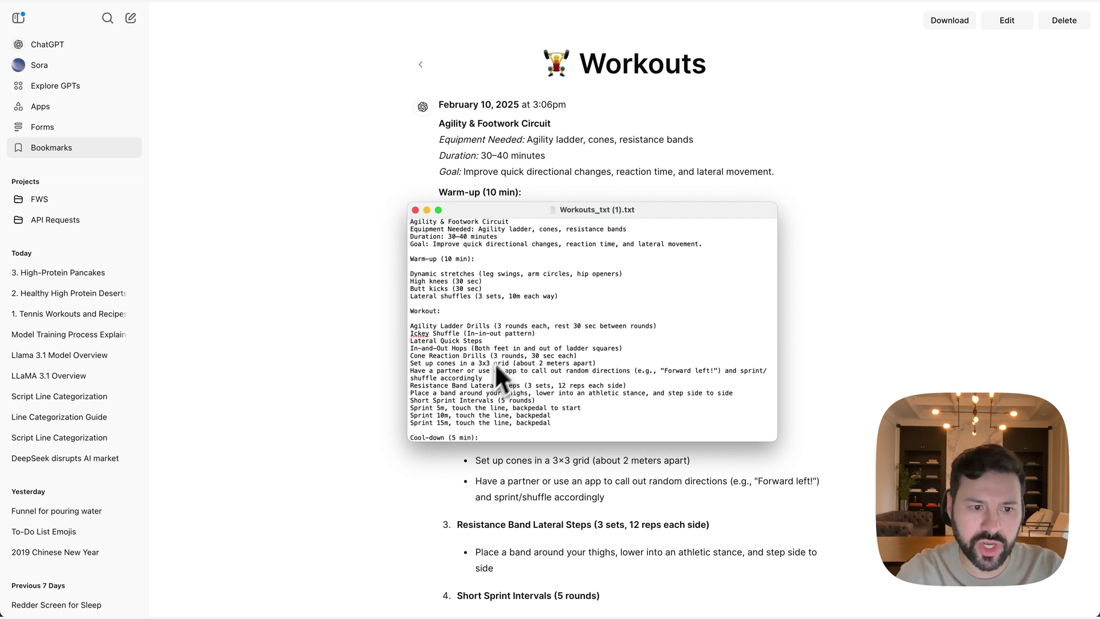
Close TextEdit and return to the Tennis Workouts and Recipes chat's meal prompt
click(416, 210)
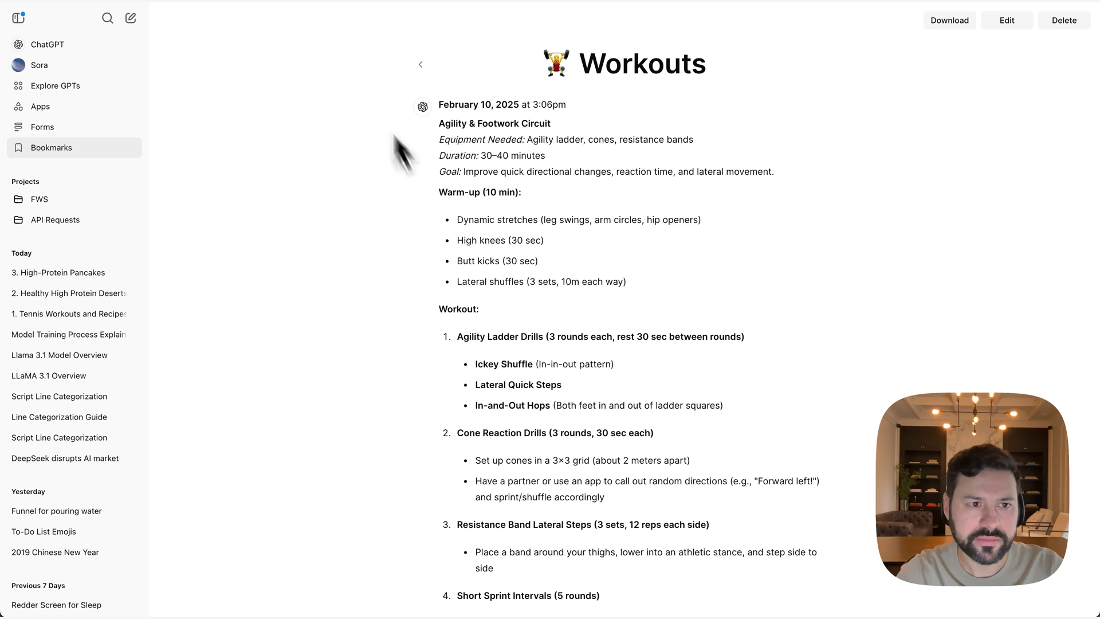
click(409, 166)
scroll(460, 347, down, 20)
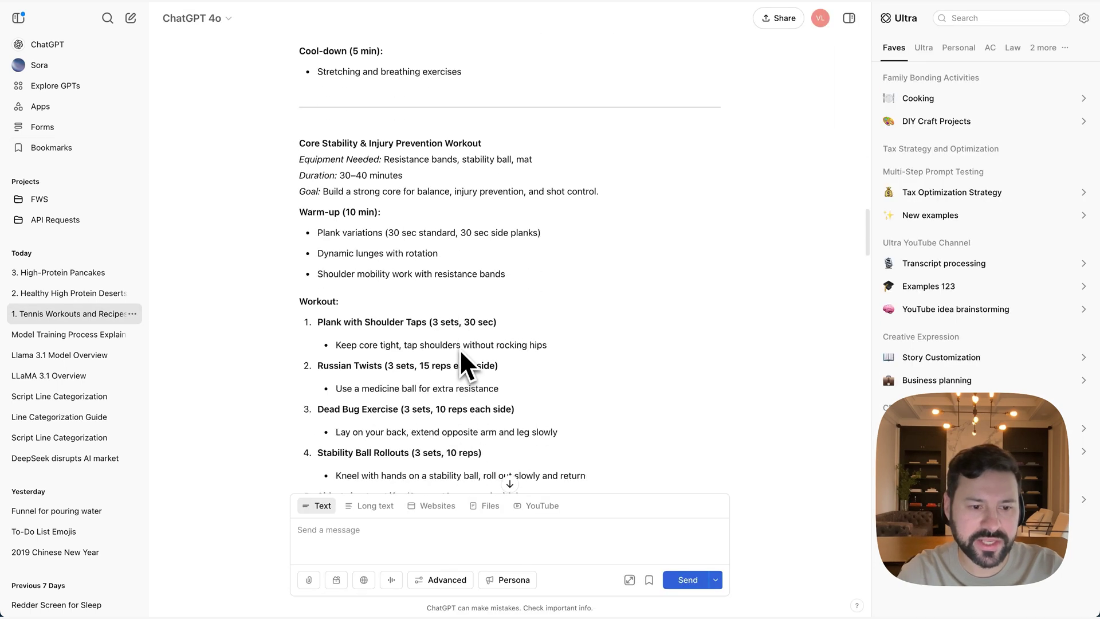
scroll(459, 352, up, 2)
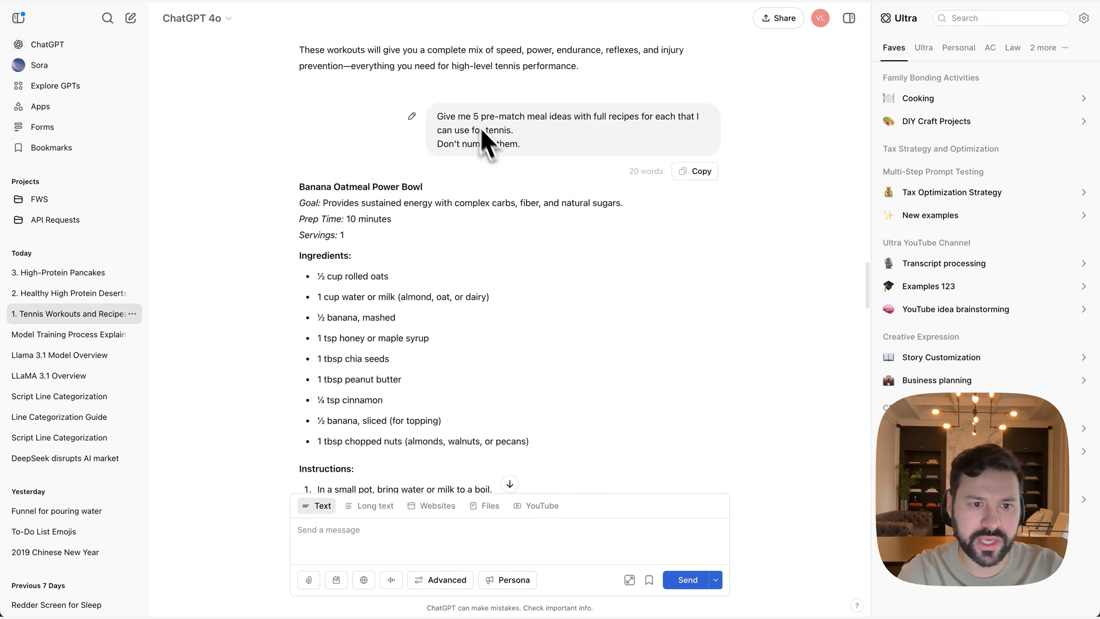
drag(438, 116, 515, 131)
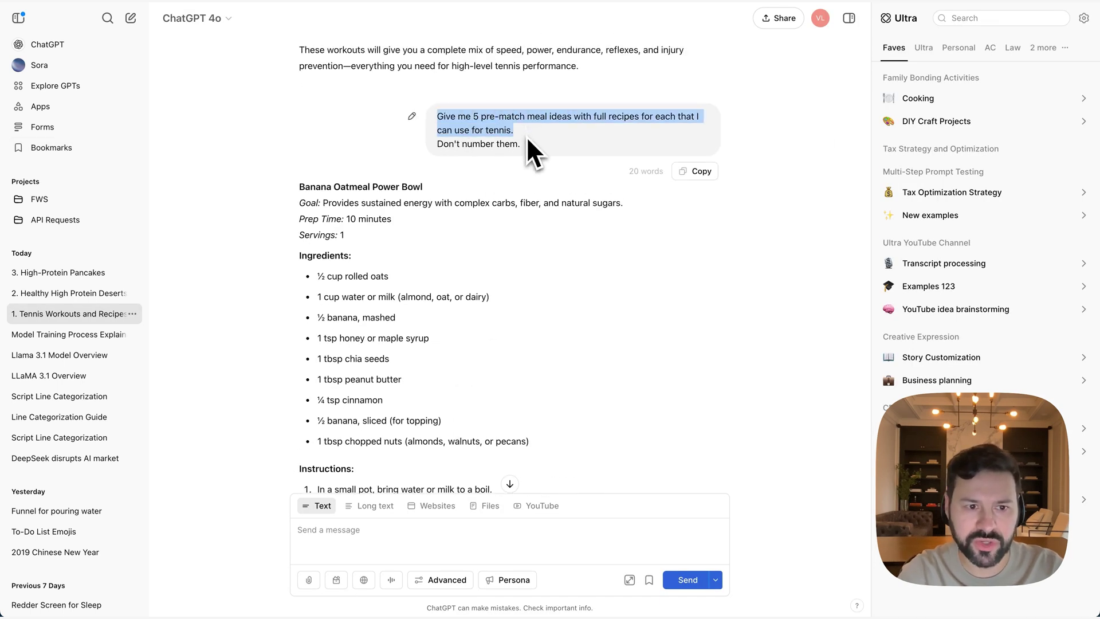
scroll(424, 243, down, 8)
scroll(421, 247, up, 5)
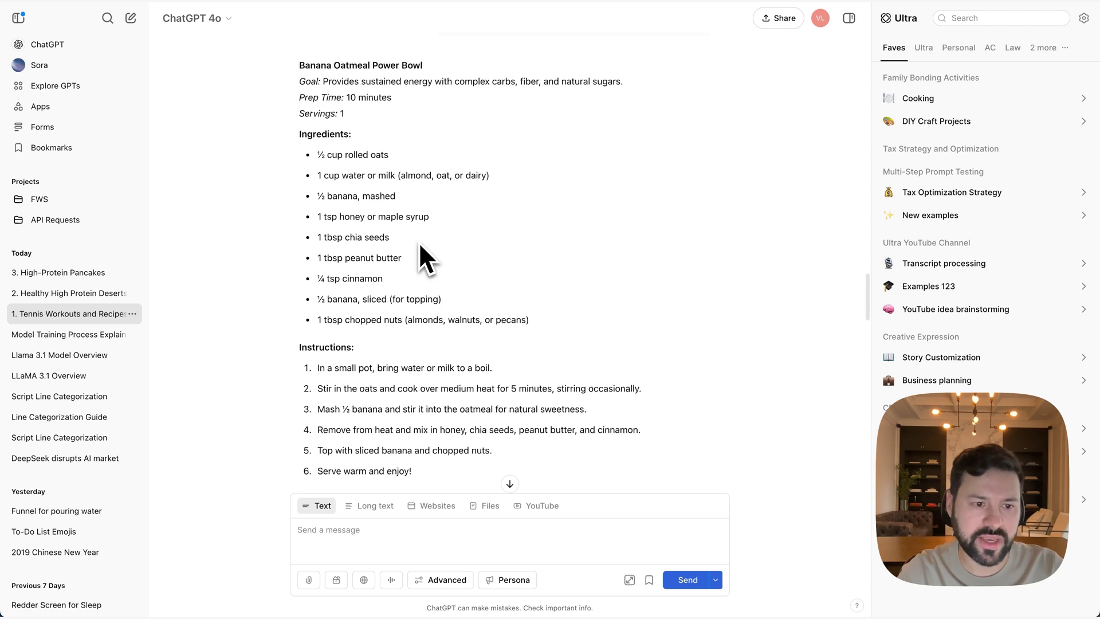
scroll(421, 246, down, 11)
scroll(422, 249, up, 7)
click(346, 173)
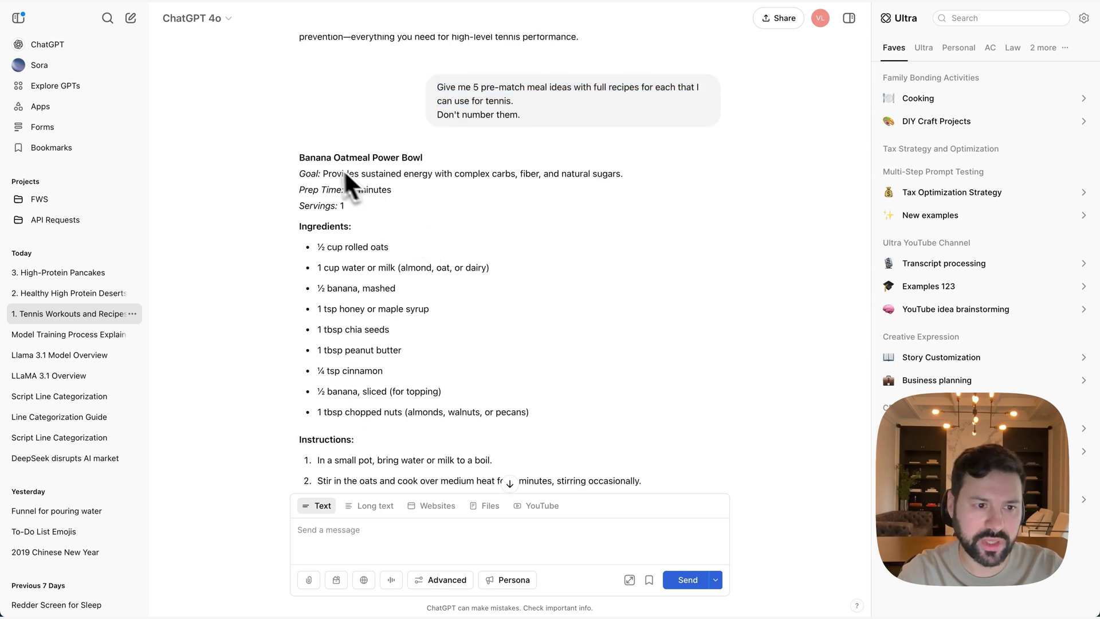
scroll(387, 252, down, 7)
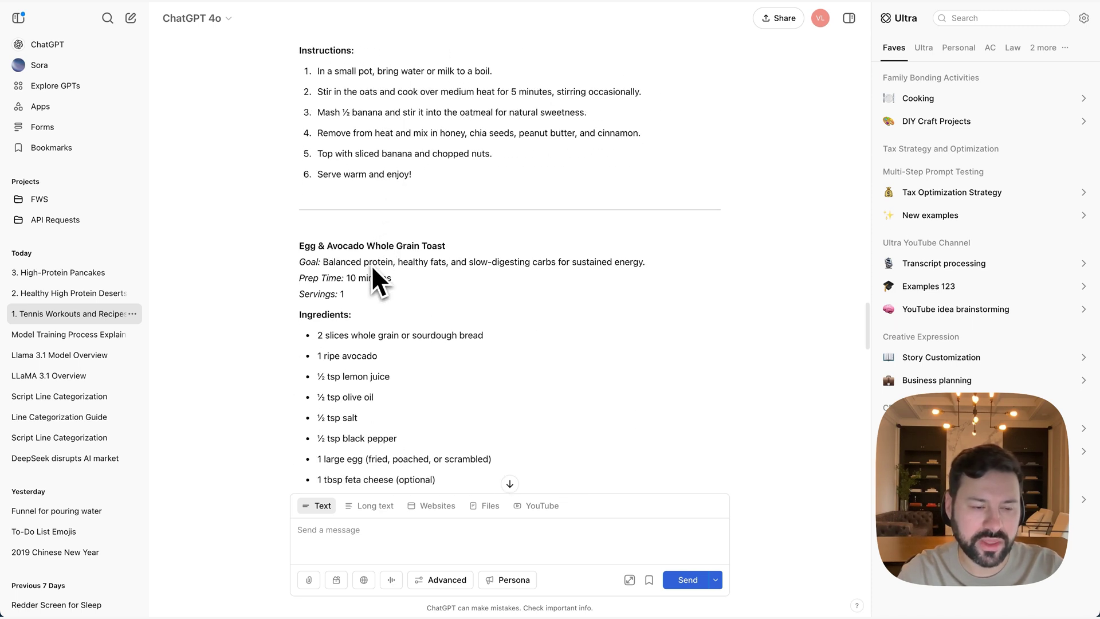
Bookmark the Egg & Avocado Whole Grain Toast recipe into Recipes and show all bookmark folders
drag(298, 239, 448, 261)
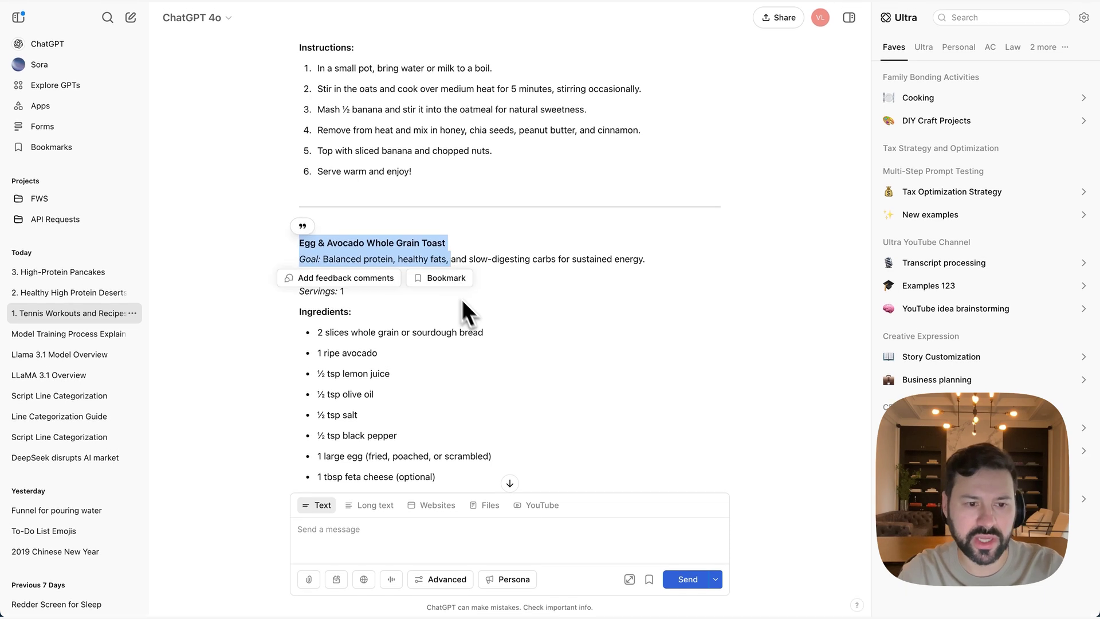
click(465, 321)
drag(301, 250, 387, 267)
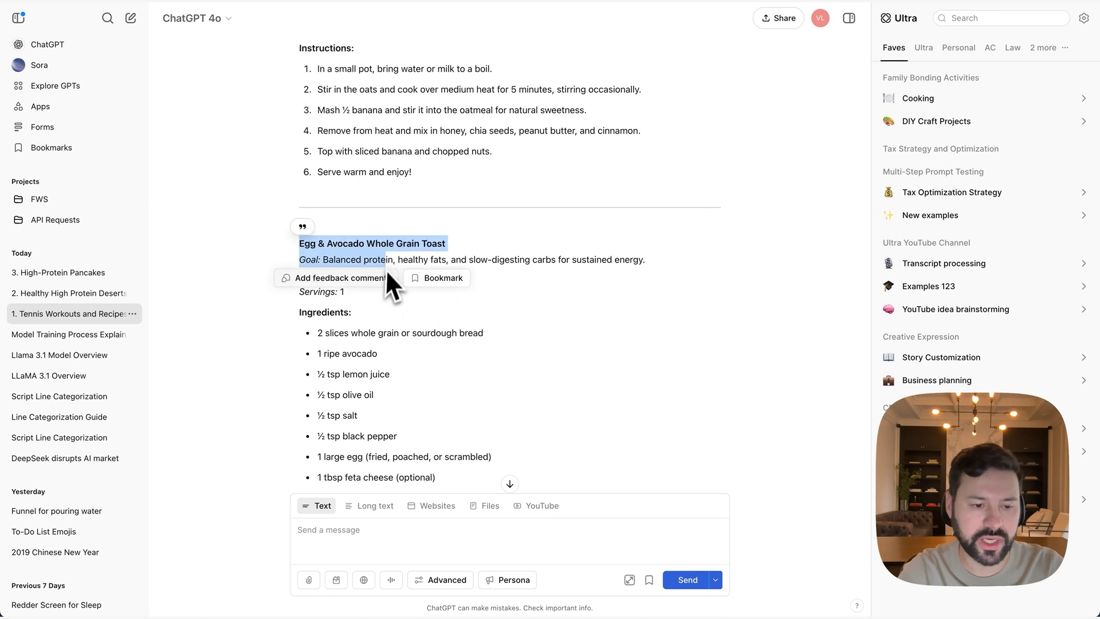
click(422, 304)
drag(304, 246, 492, 411)
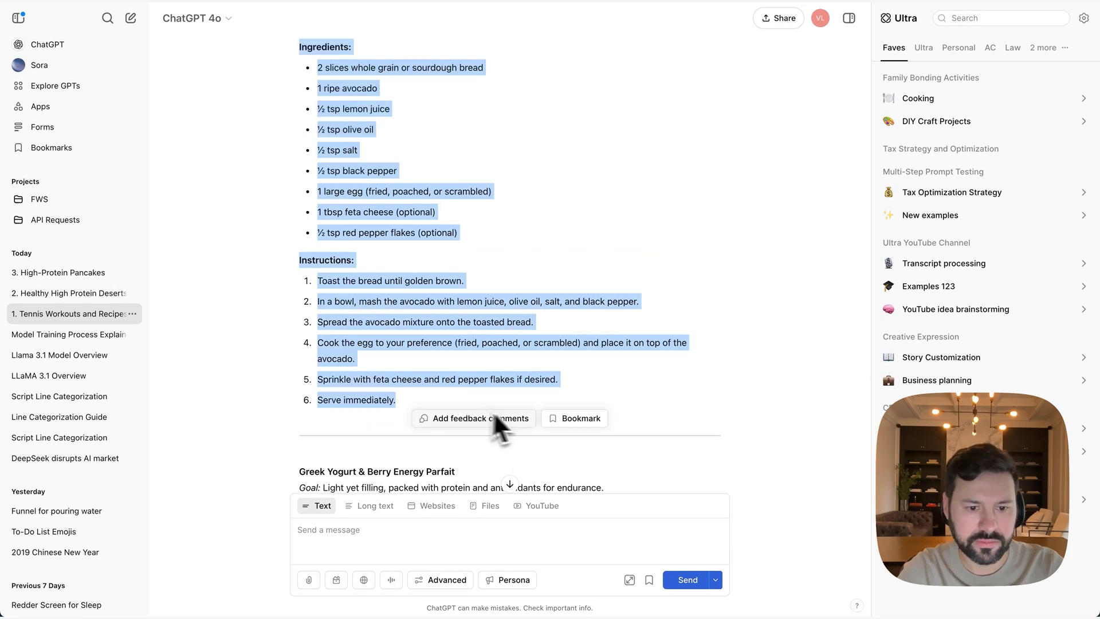
click(564, 418)
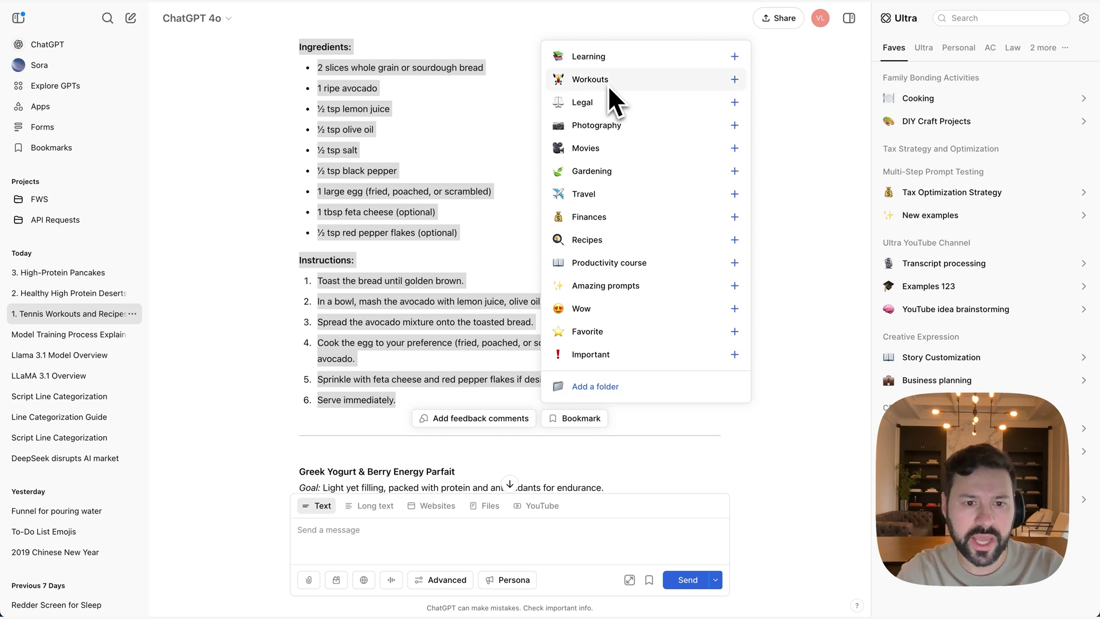
click(592, 240)
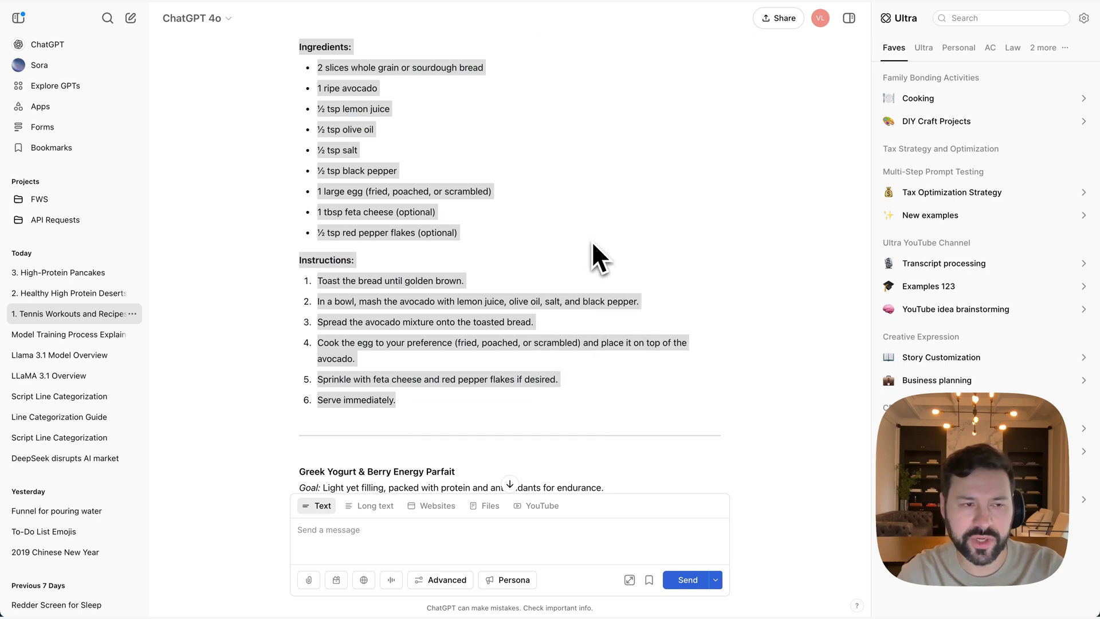
click(62, 148)
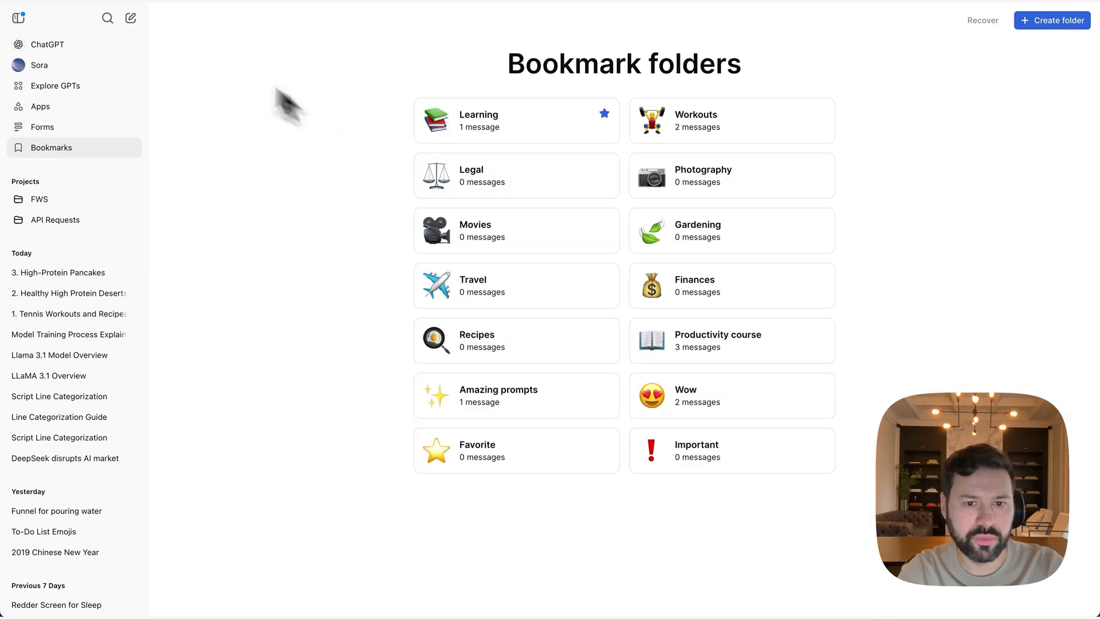
Reload, open the Recipes folder with the toast recipe, then open the High-Protein Pancakes chat
key(super+r)
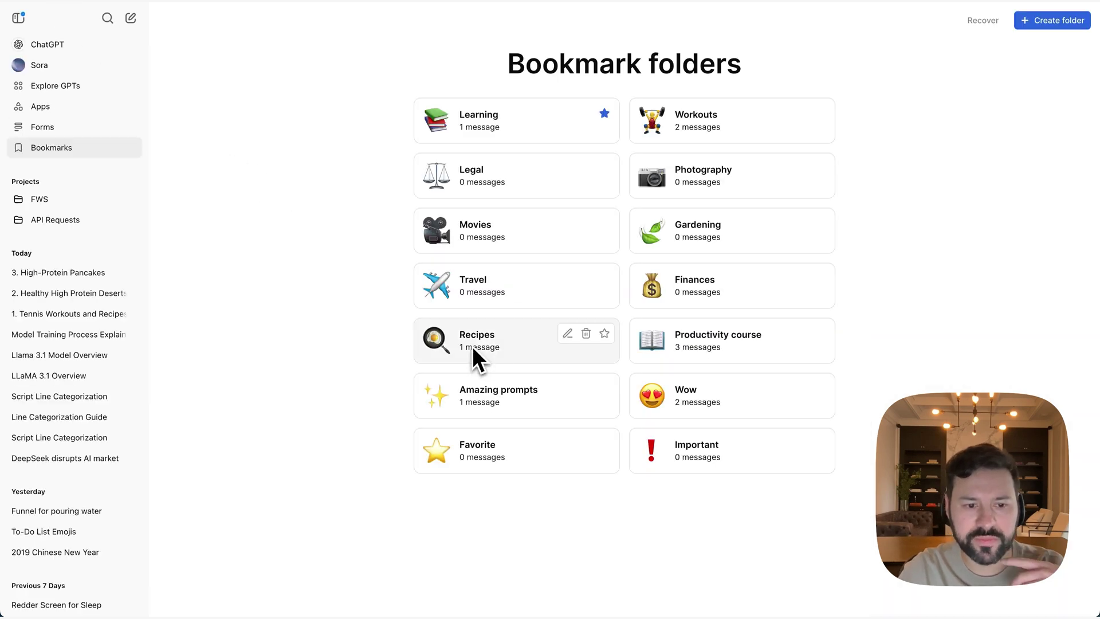
click(473, 346)
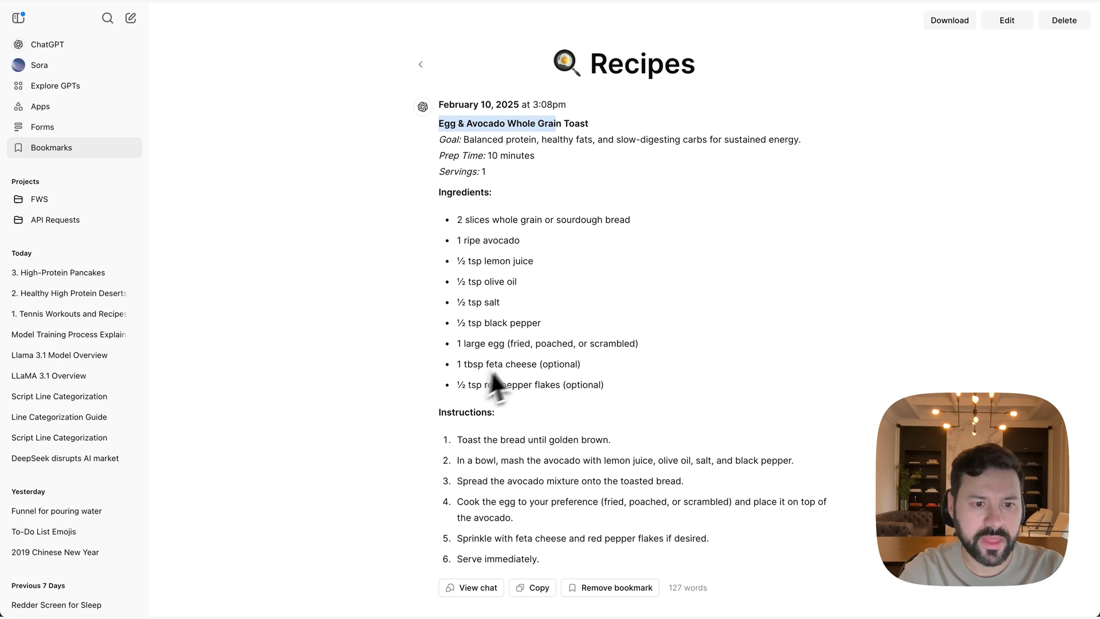
click(80, 277)
Bookmark the Easy 5-Ingredient High-Protein Pancakes reply into the Recipes folder
scroll(465, 263, up, 20)
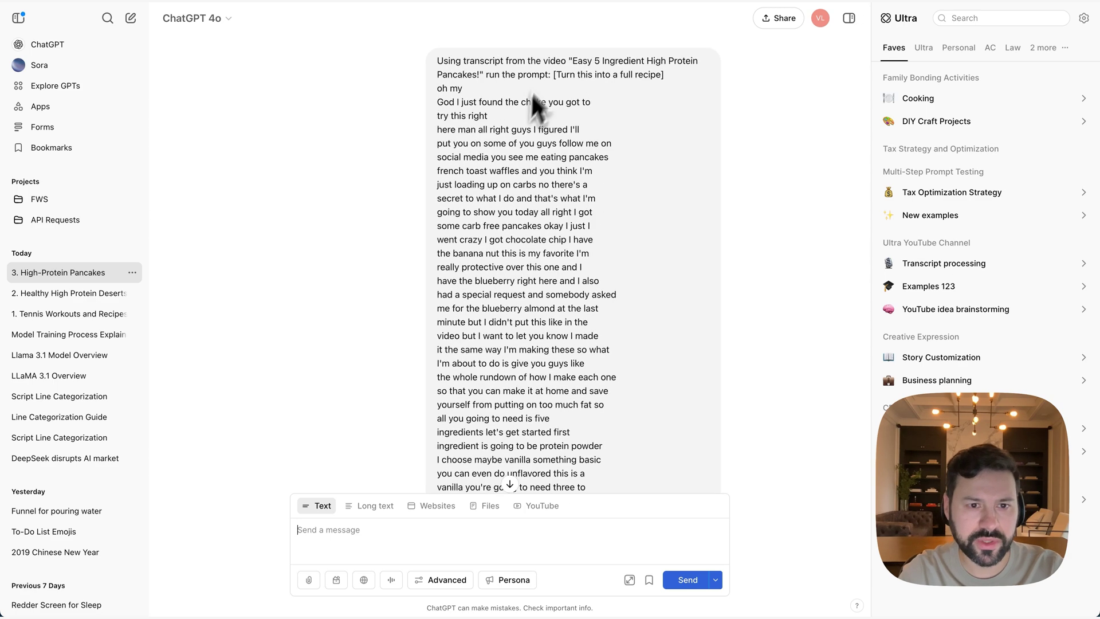
scroll(493, 100, down, 2)
scroll(484, 113, down, 15)
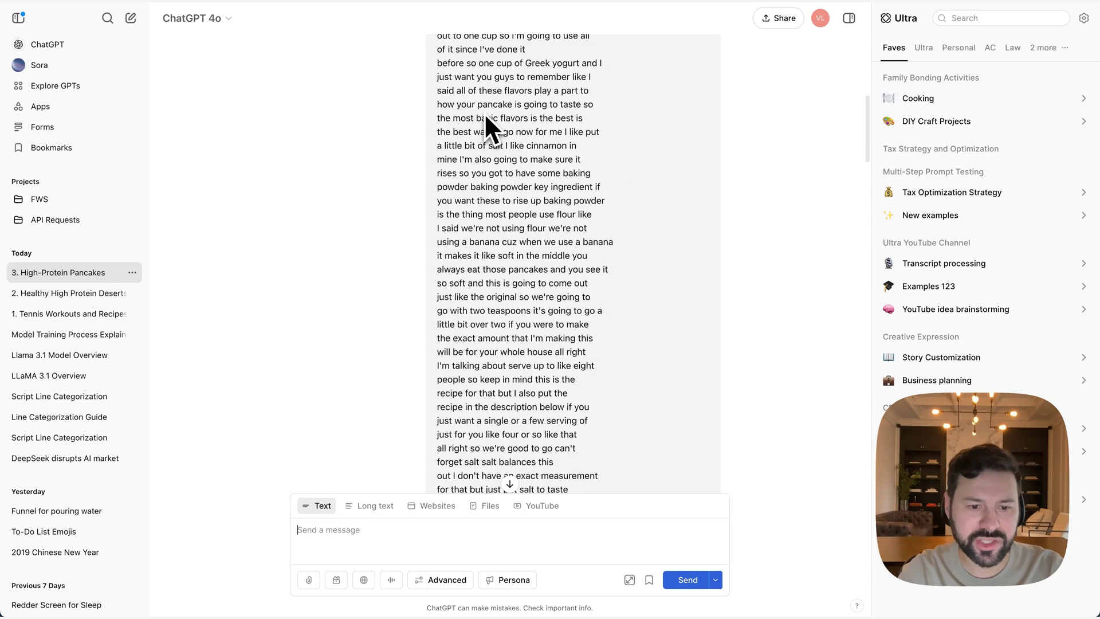
scroll(484, 112, down, 15)
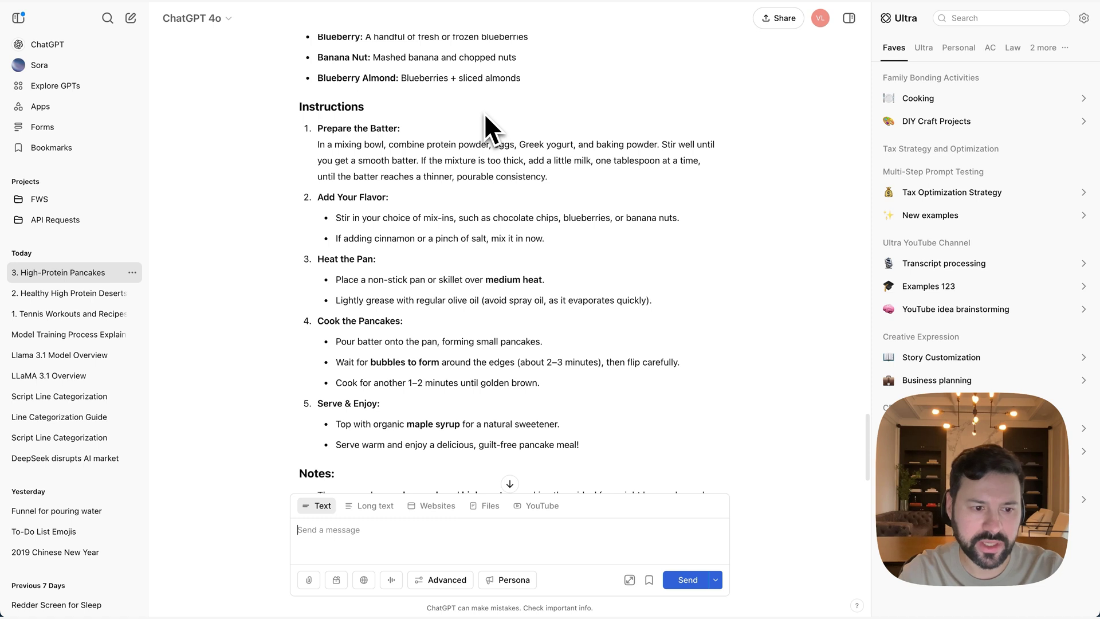
scroll(484, 113, up, 2)
scroll(484, 117, up, 10)
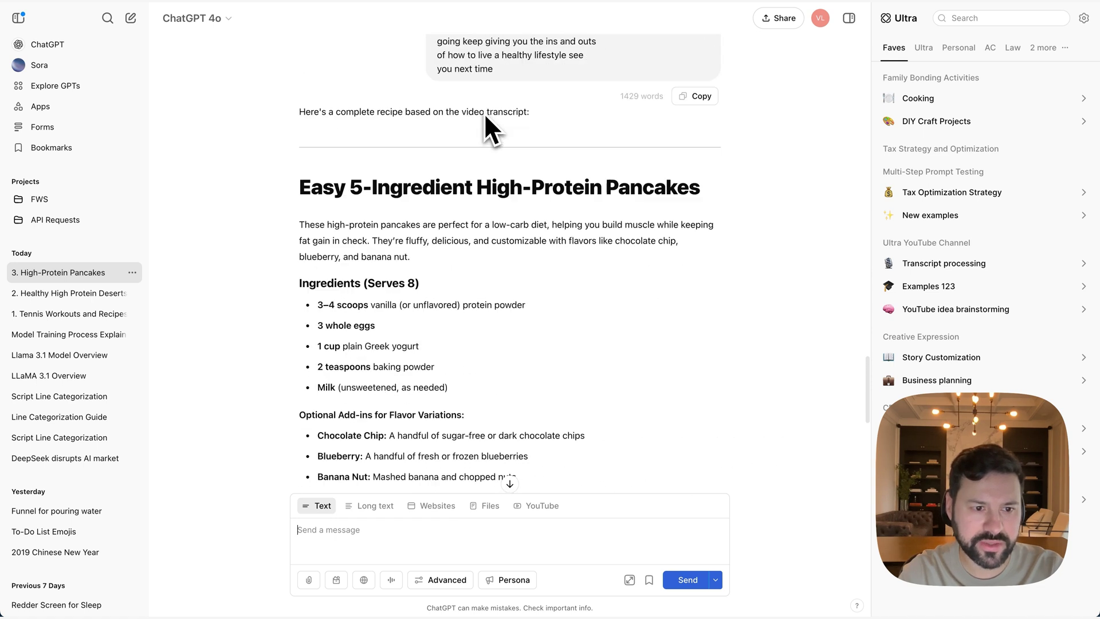
scroll(485, 117, down, 3)
scroll(485, 116, up, 1)
scroll(484, 112, down, 15)
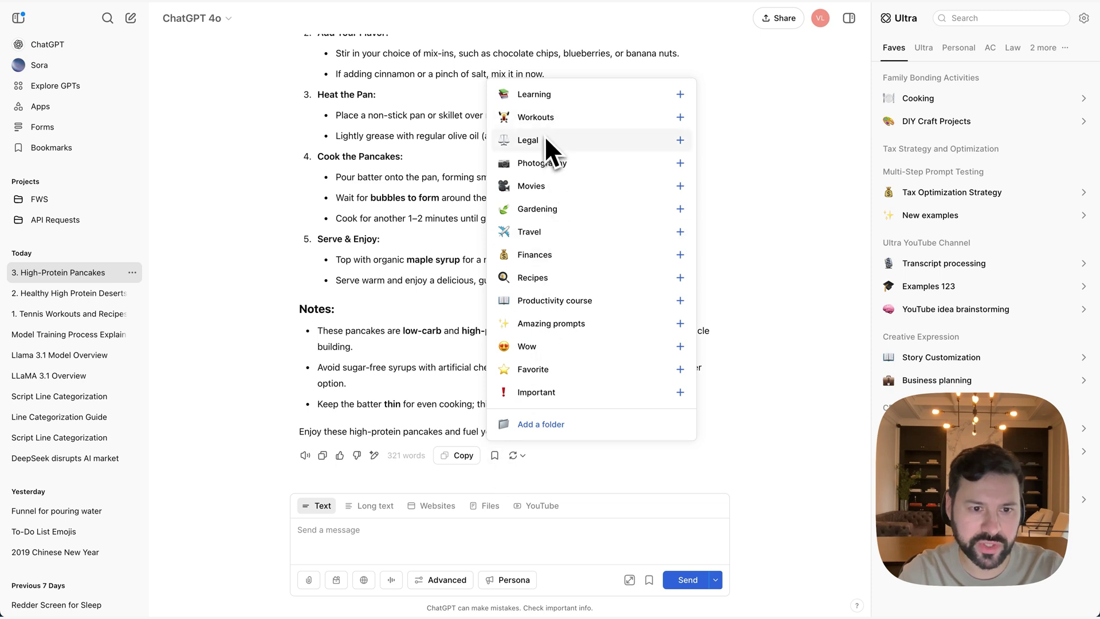
click(534, 280)
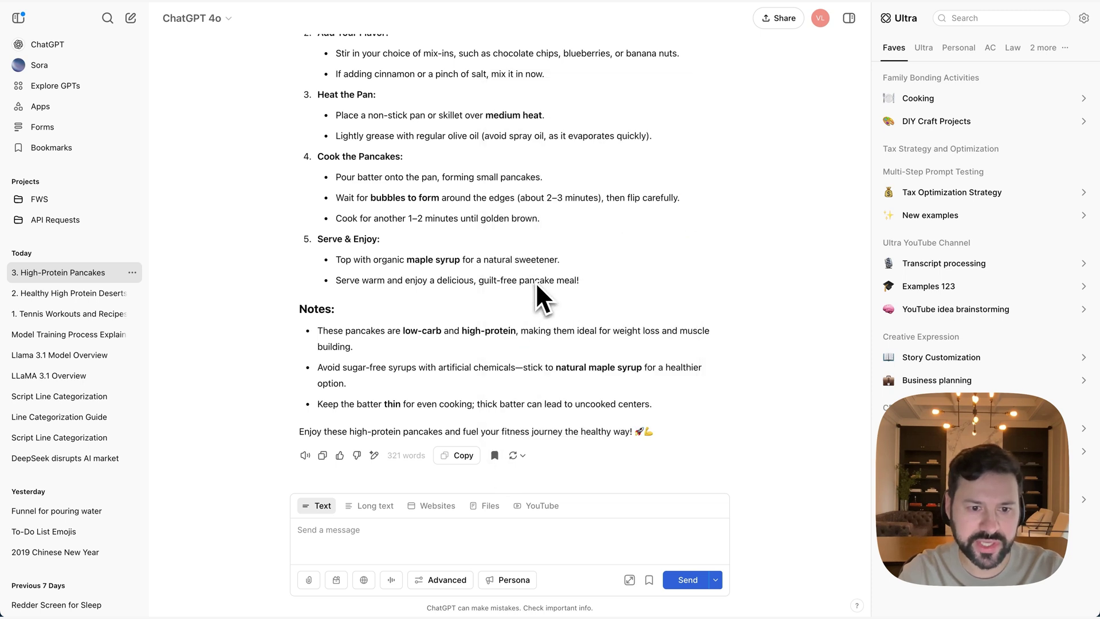
Review the saved Egg & Avocado toast and High-Protein Pancakes recipes in the Recipes folder
click(46, 149)
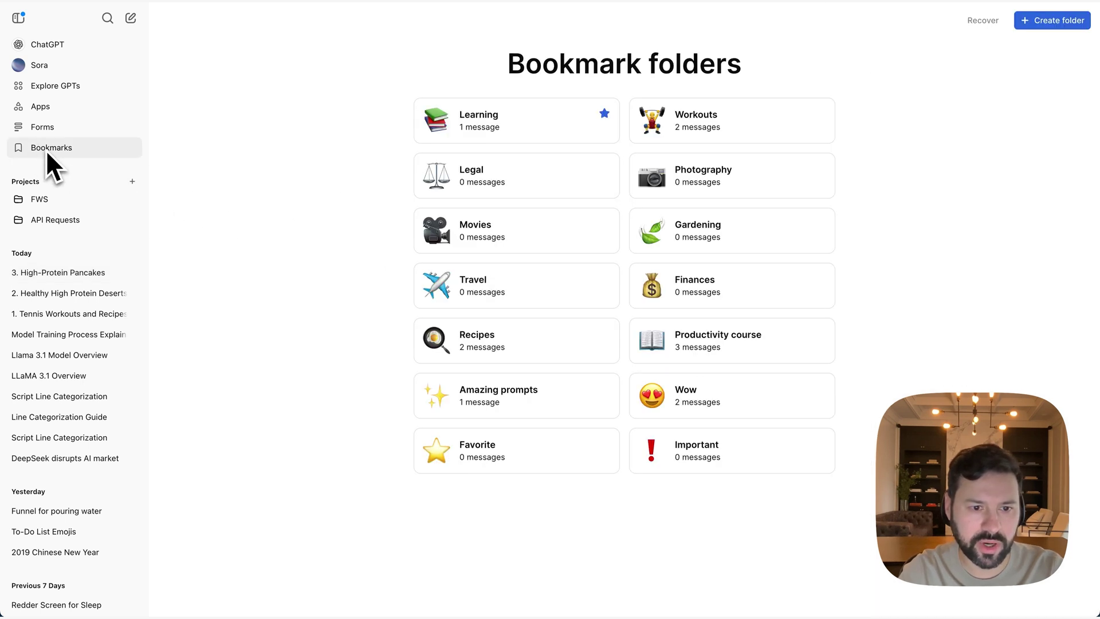
click(479, 348)
scroll(479, 345, down, 10)
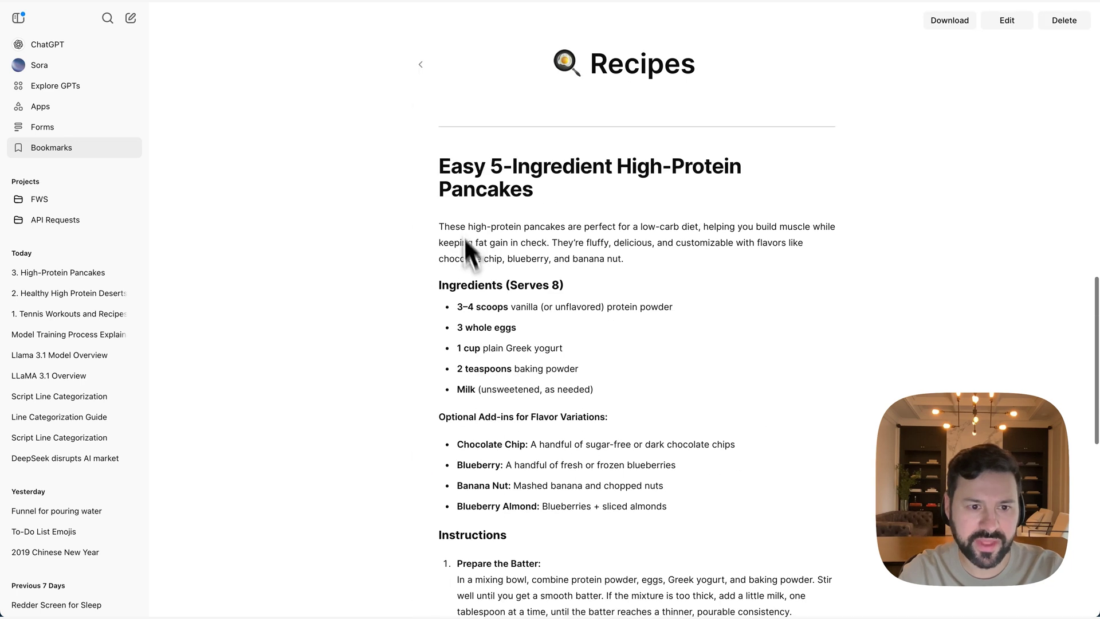
scroll(470, 269, up, 3)
scroll(579, 453, down, 10)
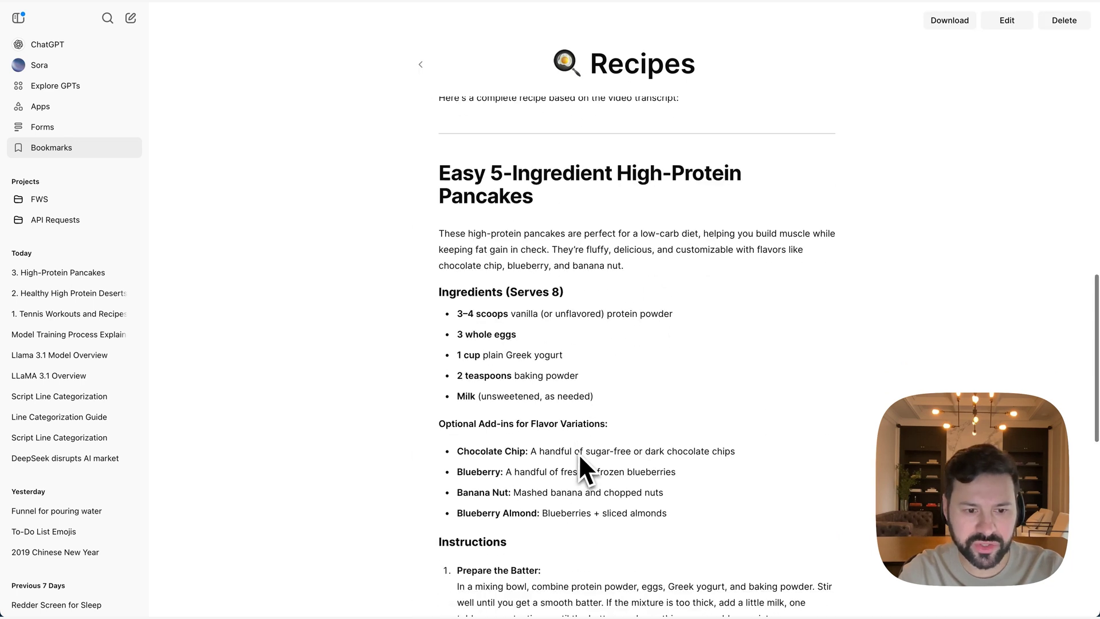
scroll(579, 453, up, 8)
scroll(579, 452, up, 5)
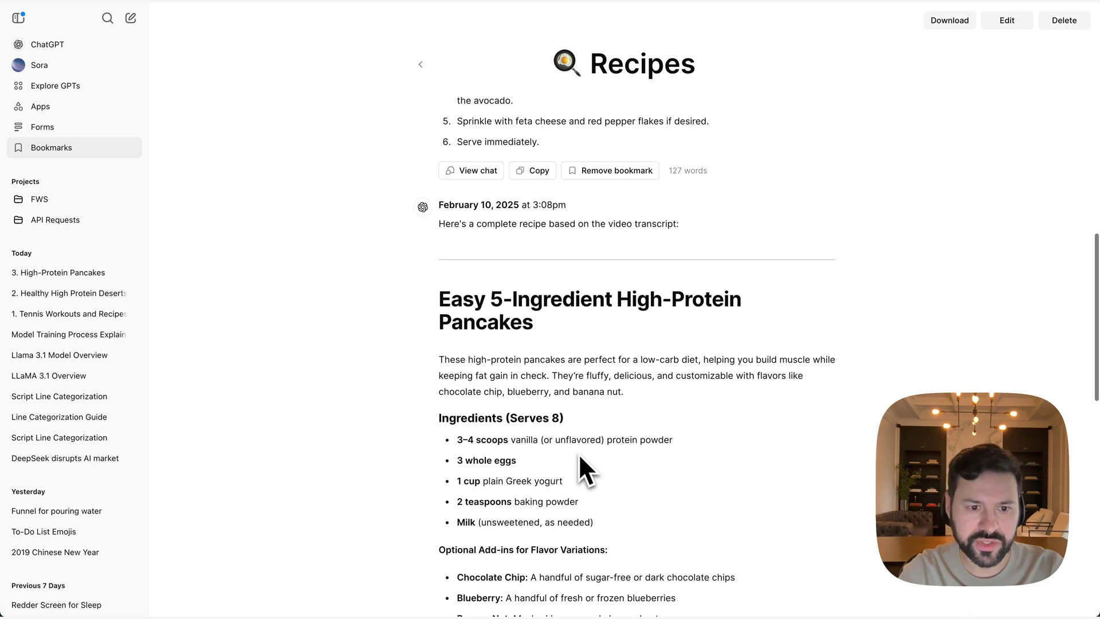
scroll(578, 452, up, 1)
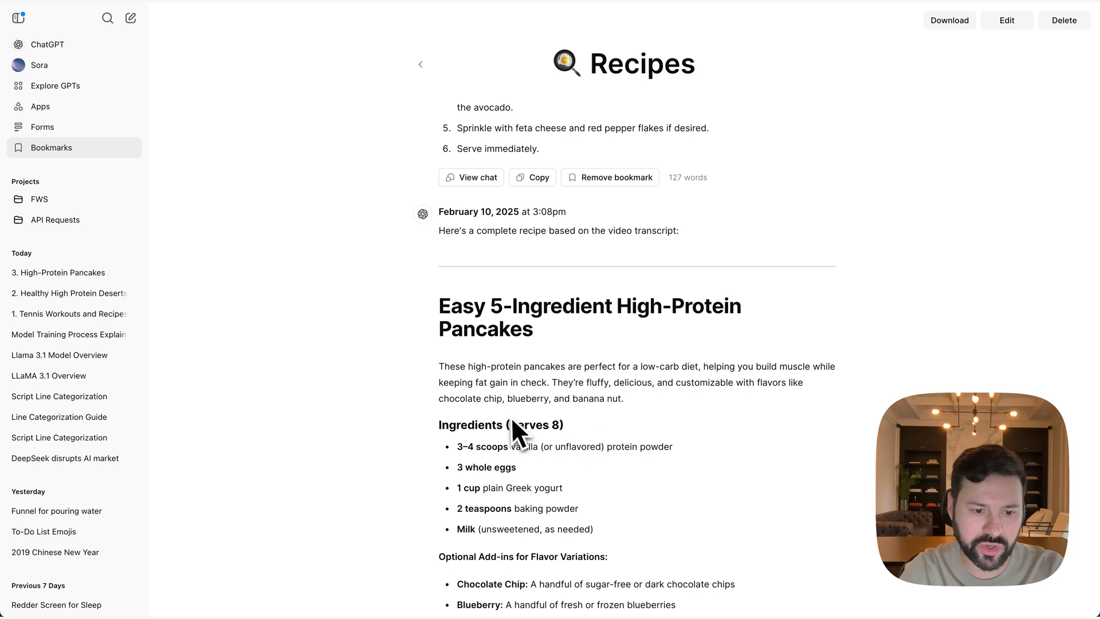
scroll(514, 419, up, 7)
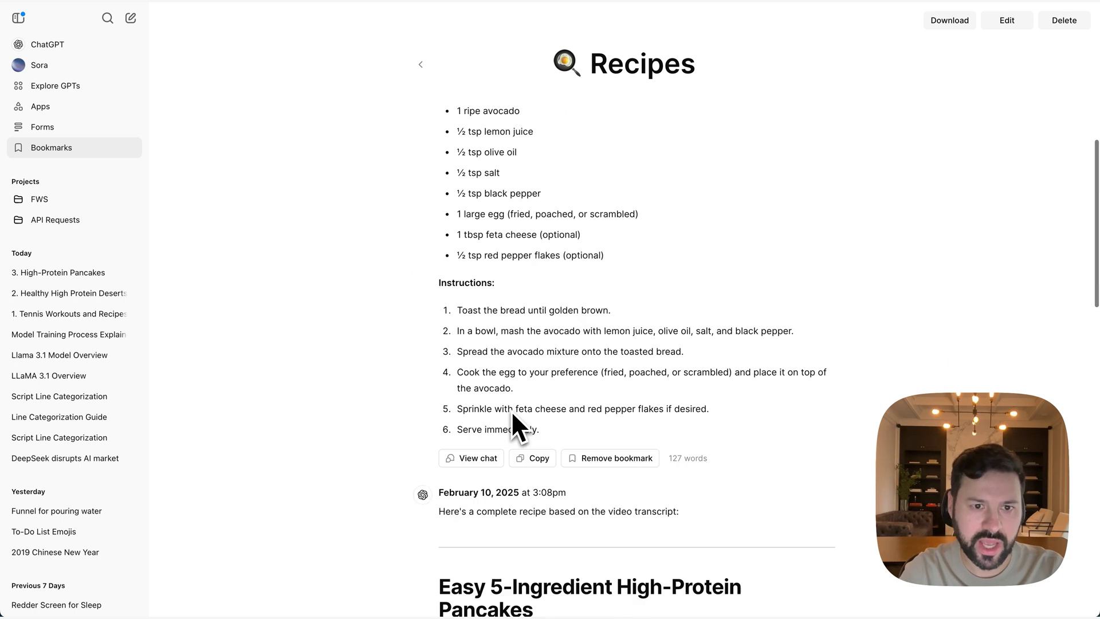
scroll(497, 304, down, 15)
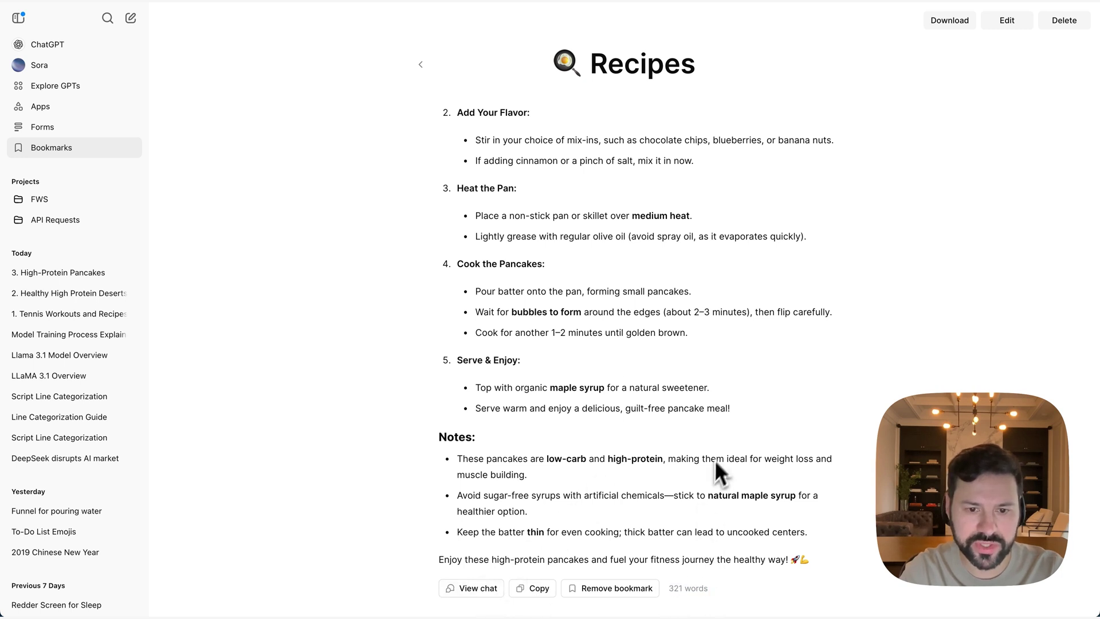
scroll(723, 452, up, 15)
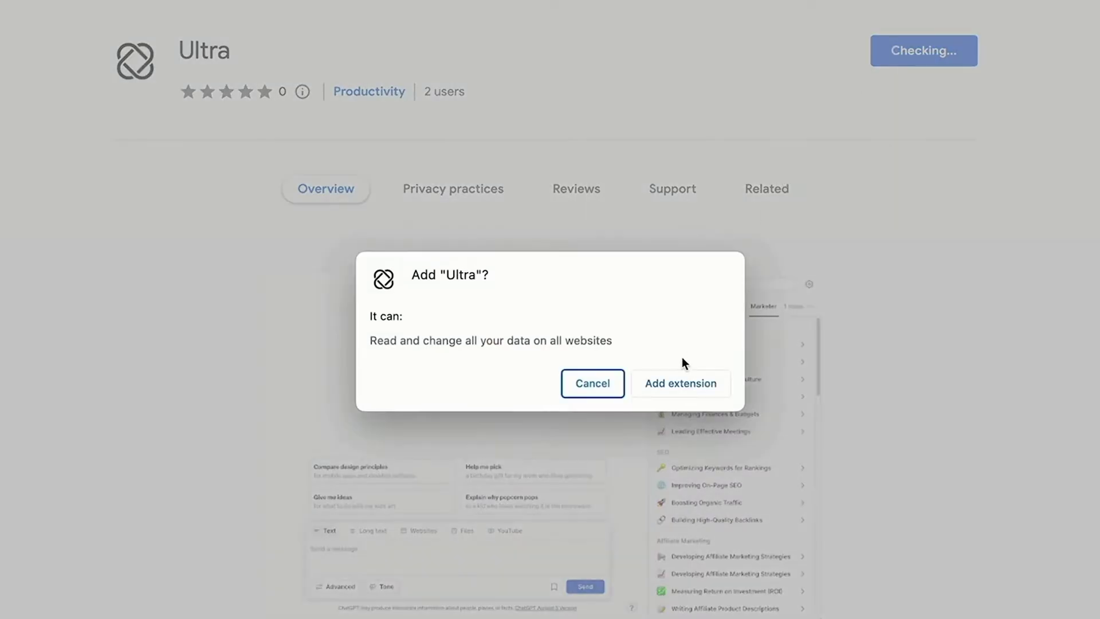
Confirm adding the Ultra extension to Chrome from the Web Store dialog
click(674, 381)
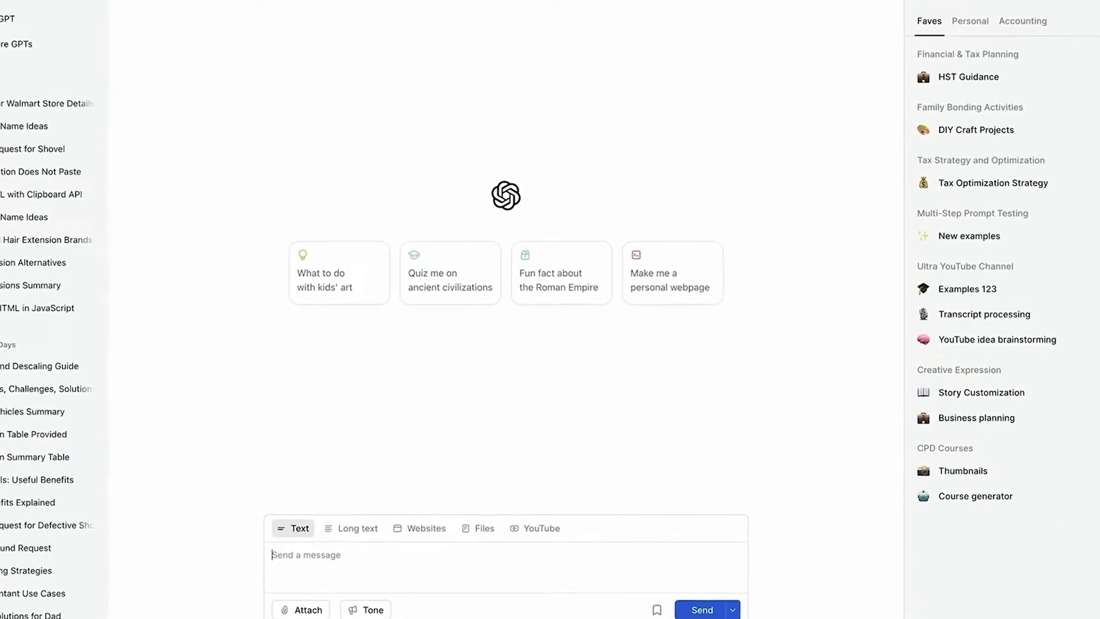
Choose Add steps from the Send dropdown to enter the multi-step prompt editor
click(732, 607)
click(717, 548)
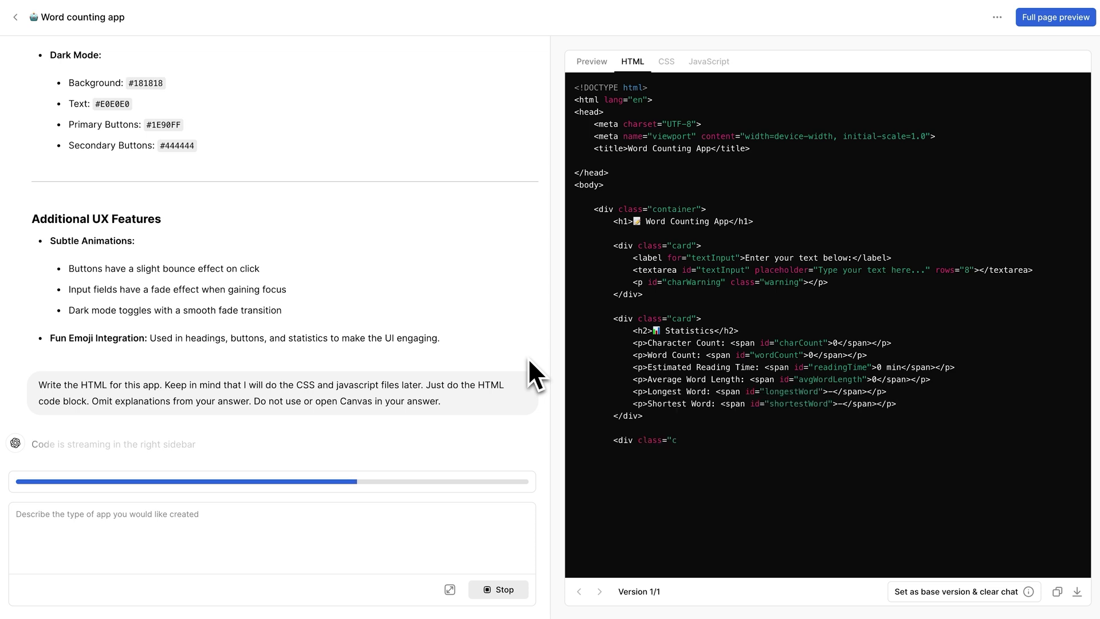
Type 'Hello how are you' into the Word counting app preview to test its counts
click(733, 176)
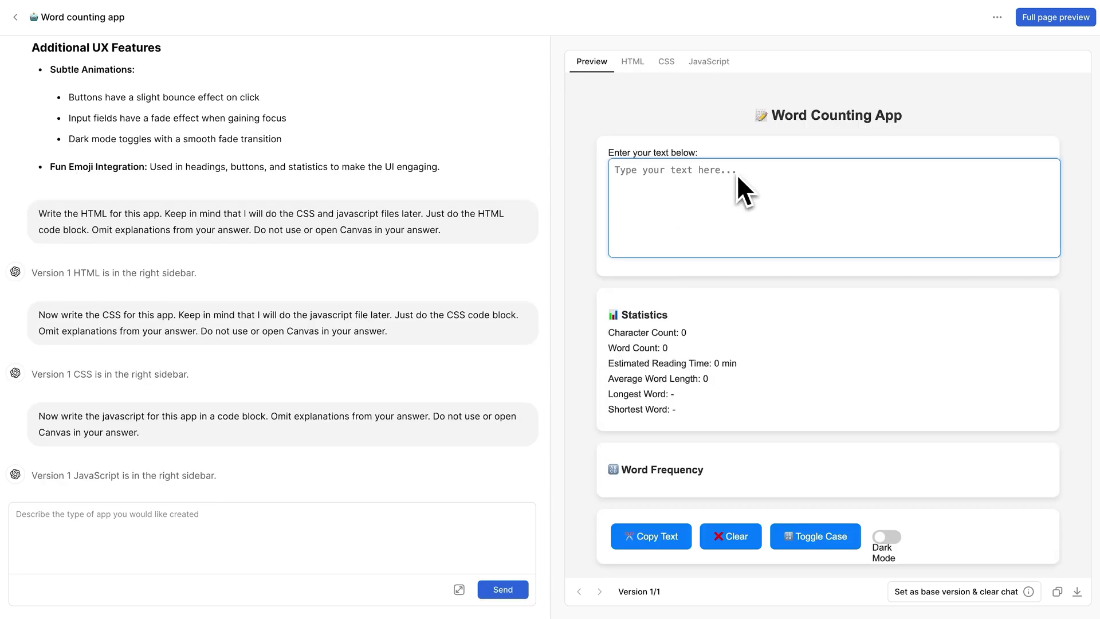
text(Hello ho)
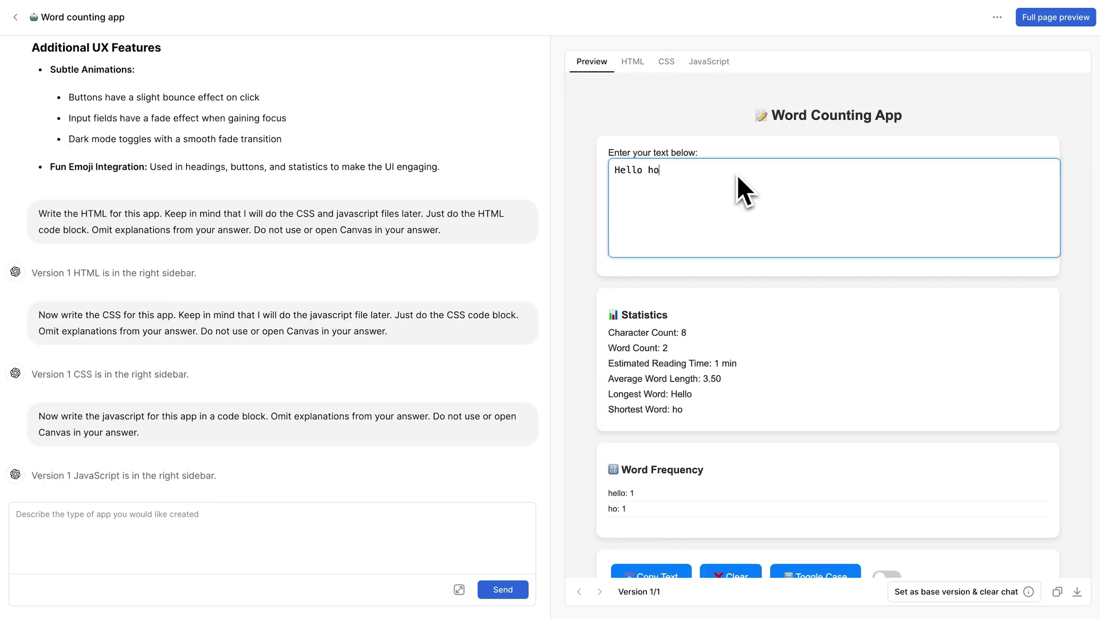
text(w are you)
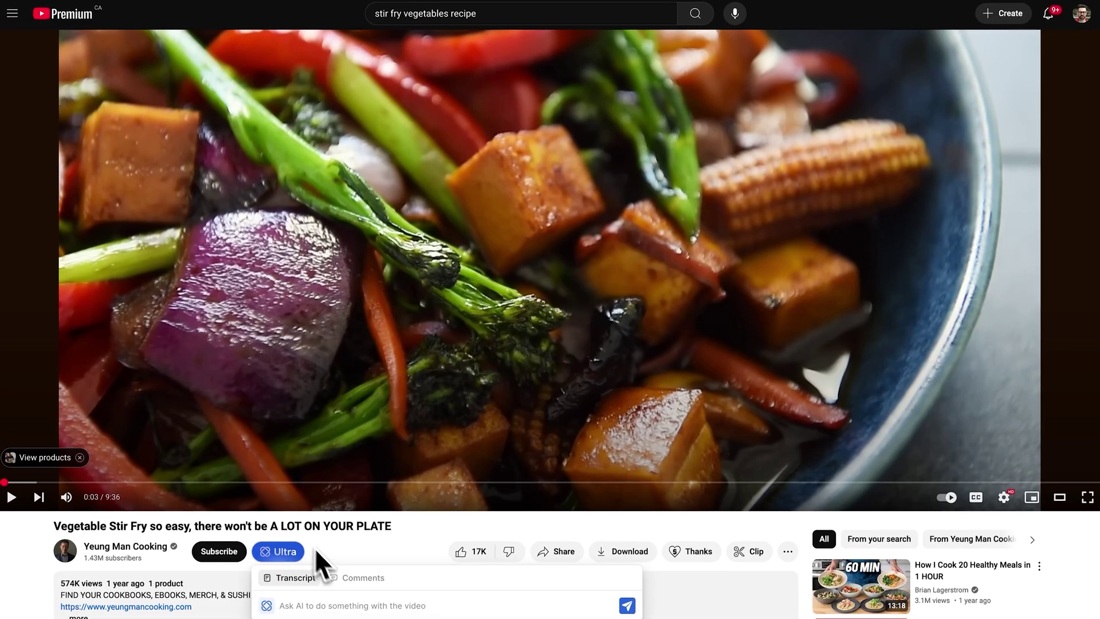
Ask GPT-4o via Ultra to 'Create an organized recipe' from the stir fry video, then select solar article text
click(343, 605)
scroll(347, 582, down, 4)
text(Cre)
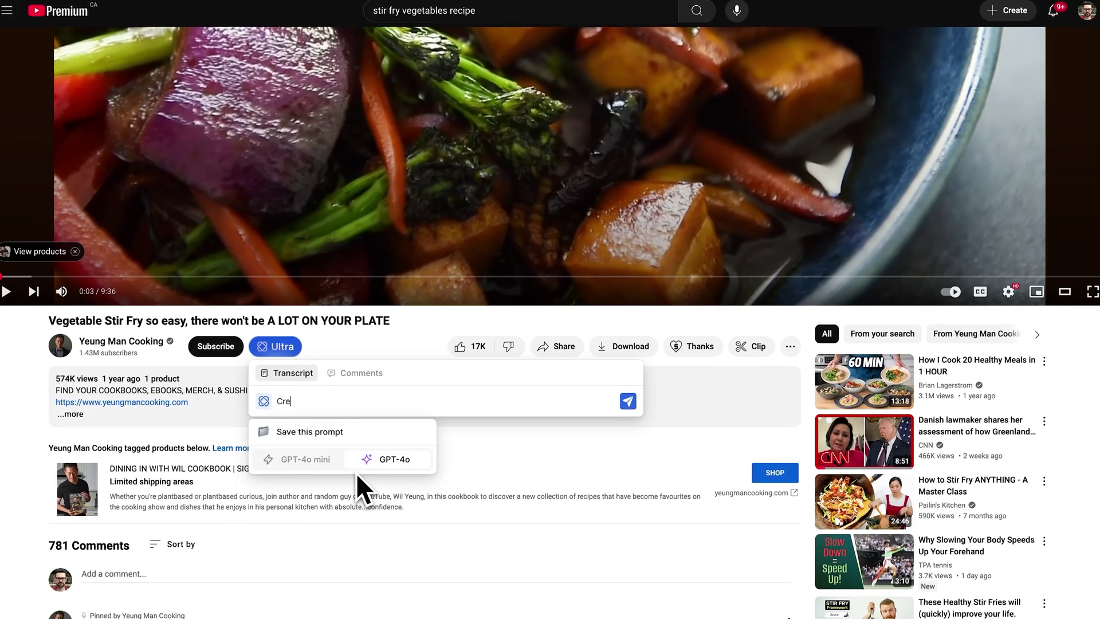
text(ate an organized recipe for me)
click(628, 401)
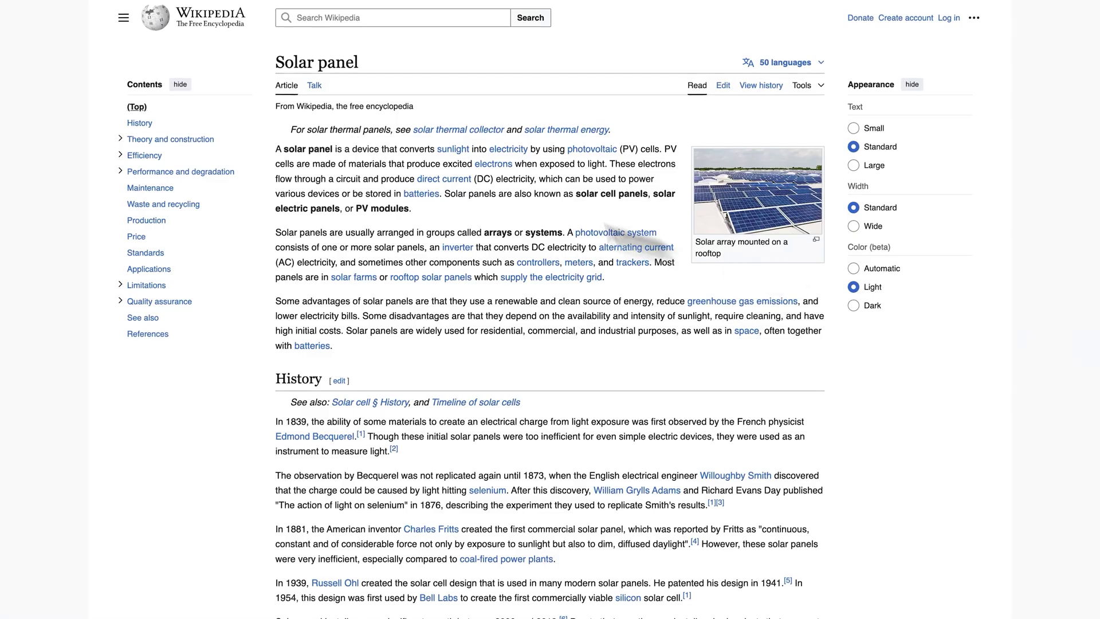
drag(276, 60, 625, 429)
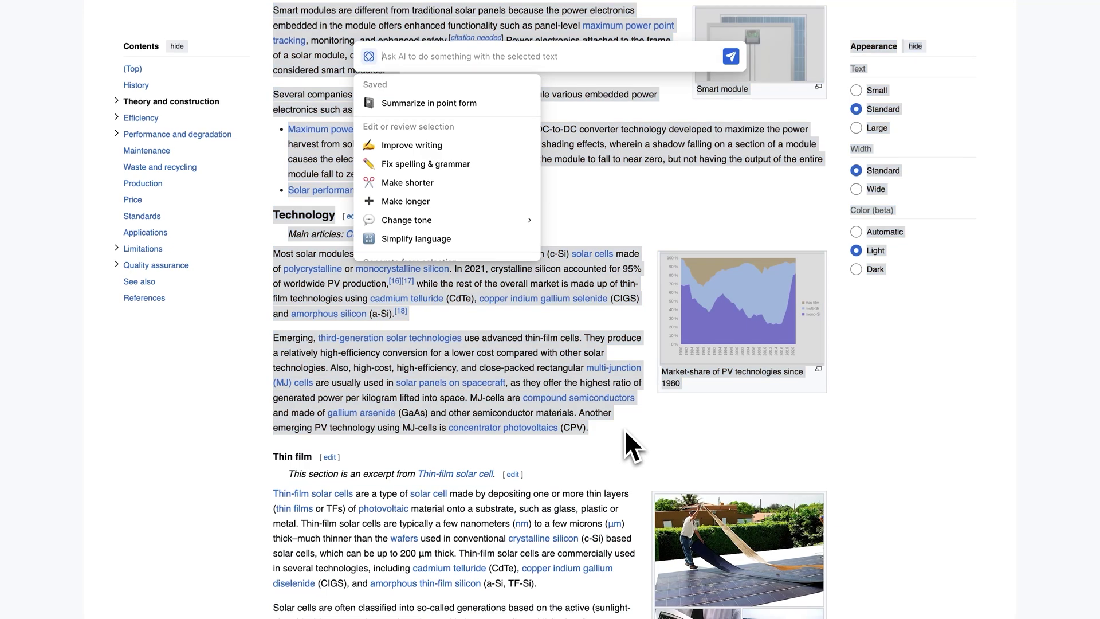
Request a point-form summary of the selected text, then begin a solar panel essay prompt in the document
text(Give me a point form summary)
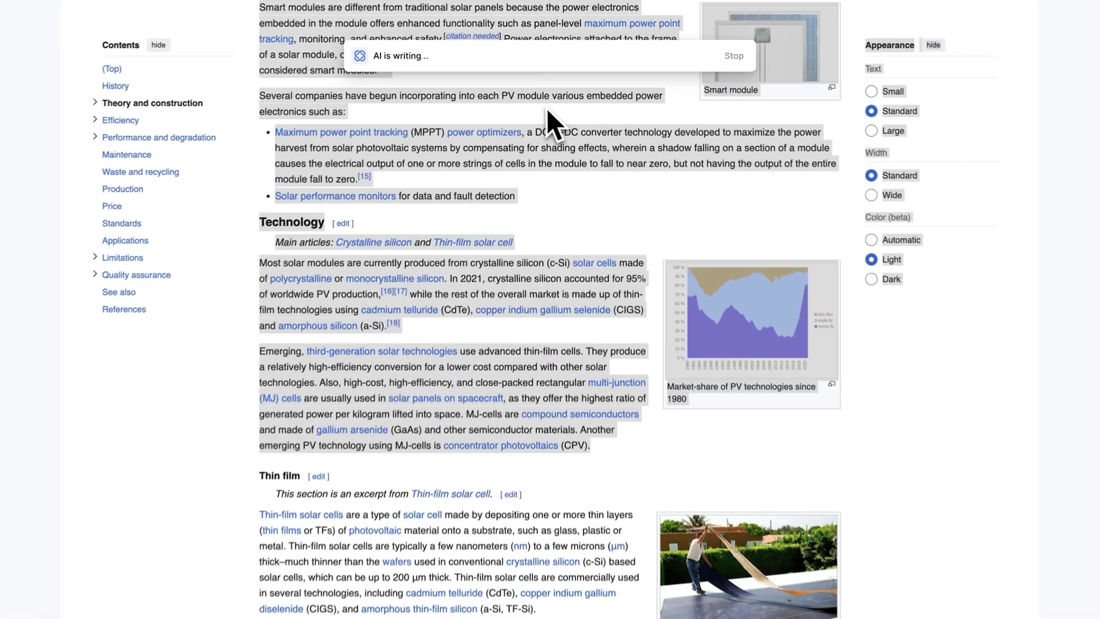
key(Return)
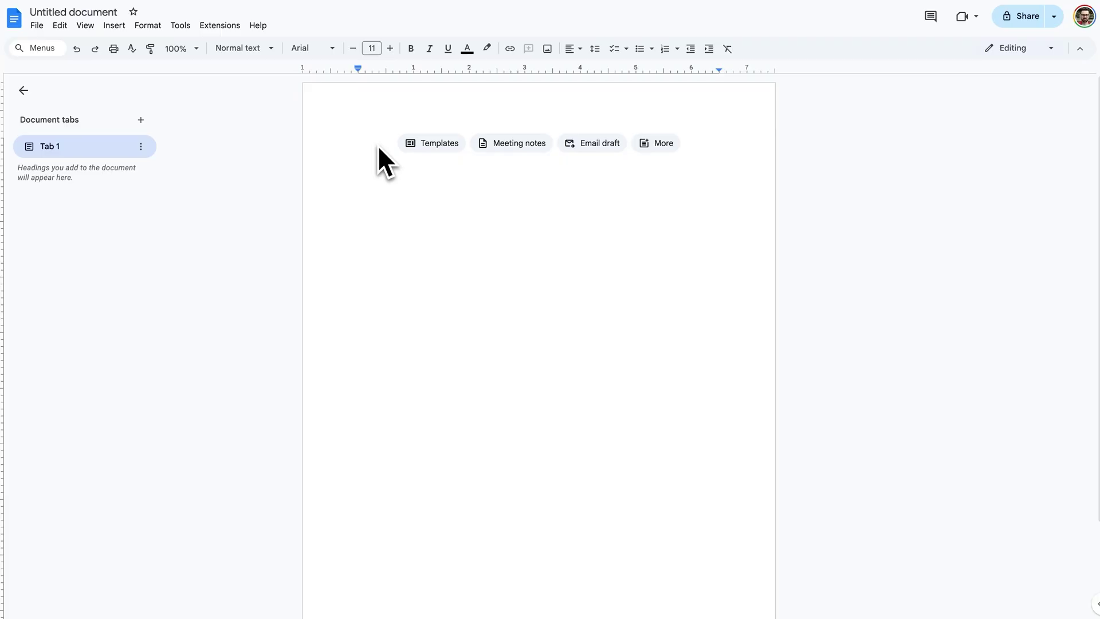
key(ctrl+j)
text(Write me an essay on why solar panels are a good energy source)
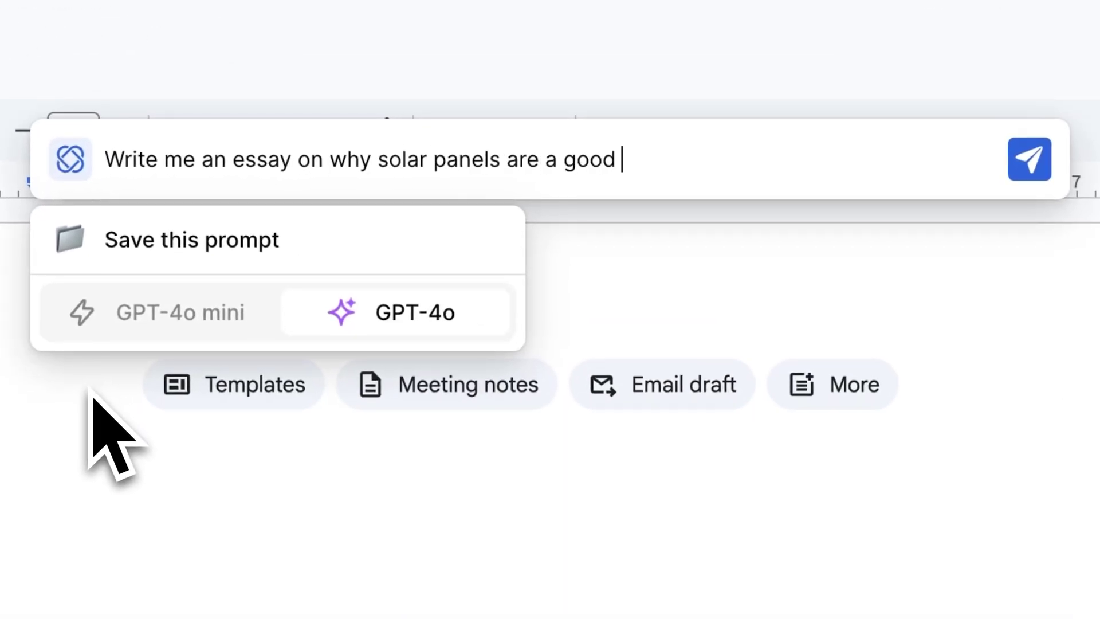
Submit the solar panel essay request and insert the generated essay into the Google Doc
key(Return)
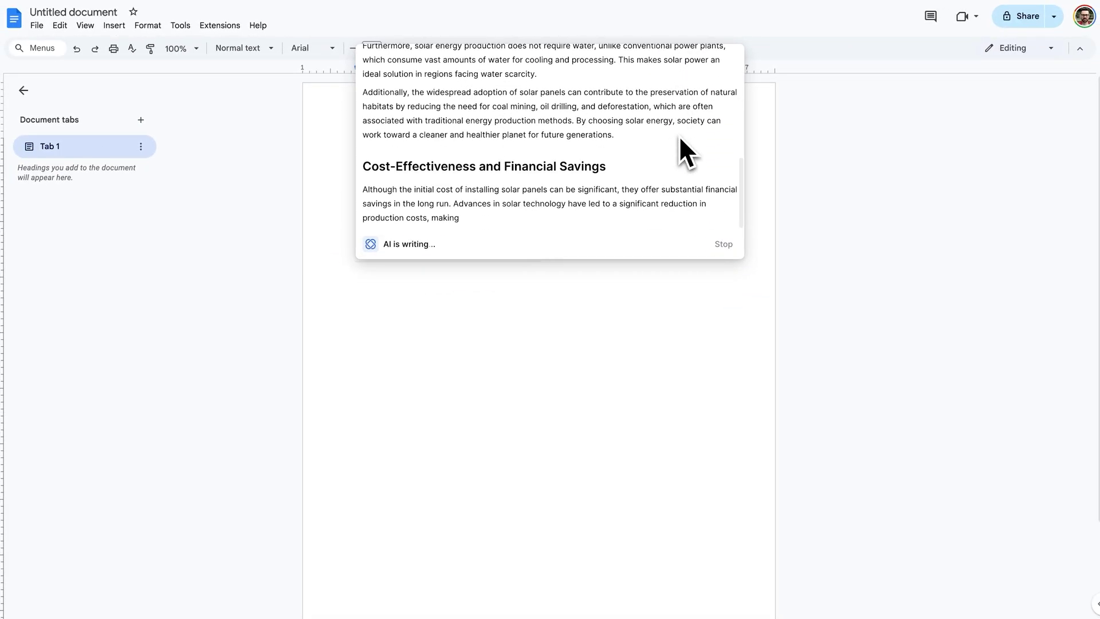
click(459, 274)
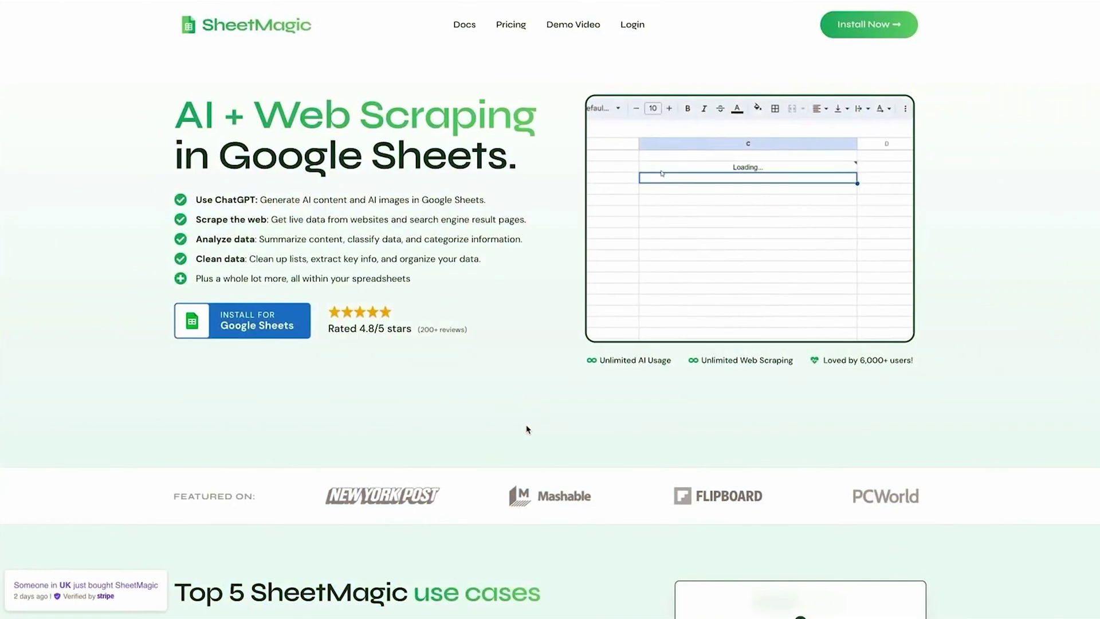
Browse the SheetMagic homepage and open its Pricing page with the $19 and $79 plans
scroll(527, 429, down, 12)
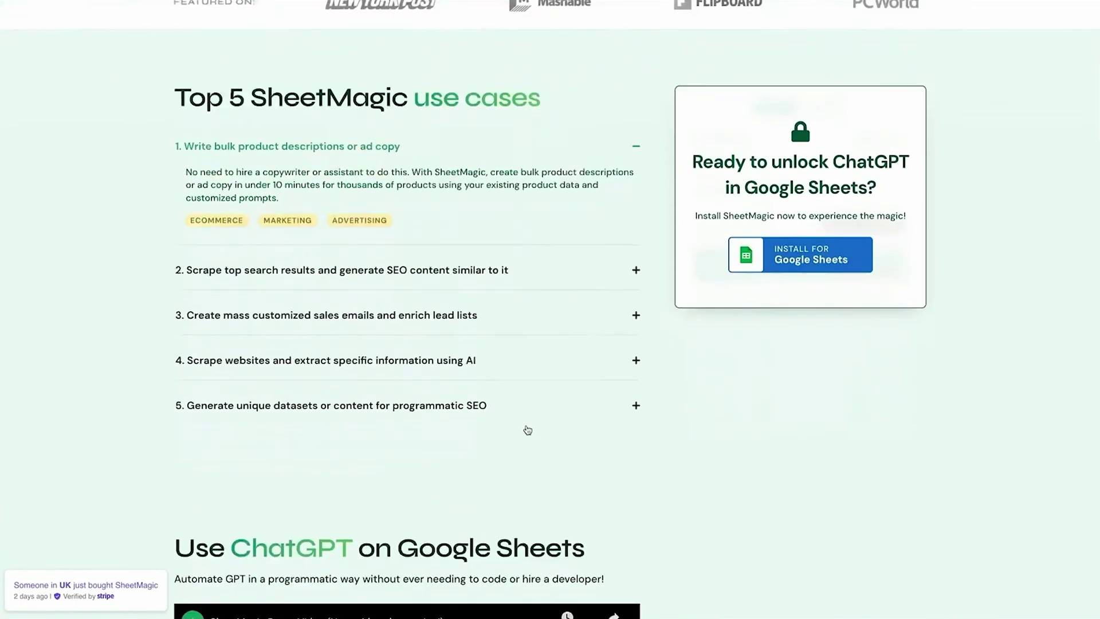
scroll(528, 430, up, 12)
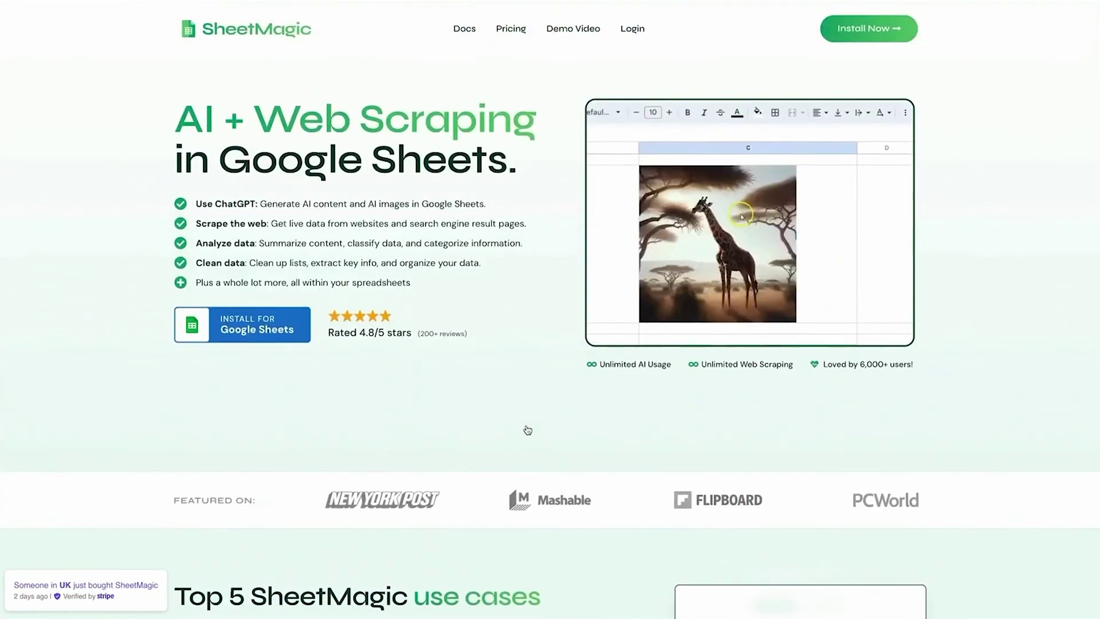
click(513, 26)
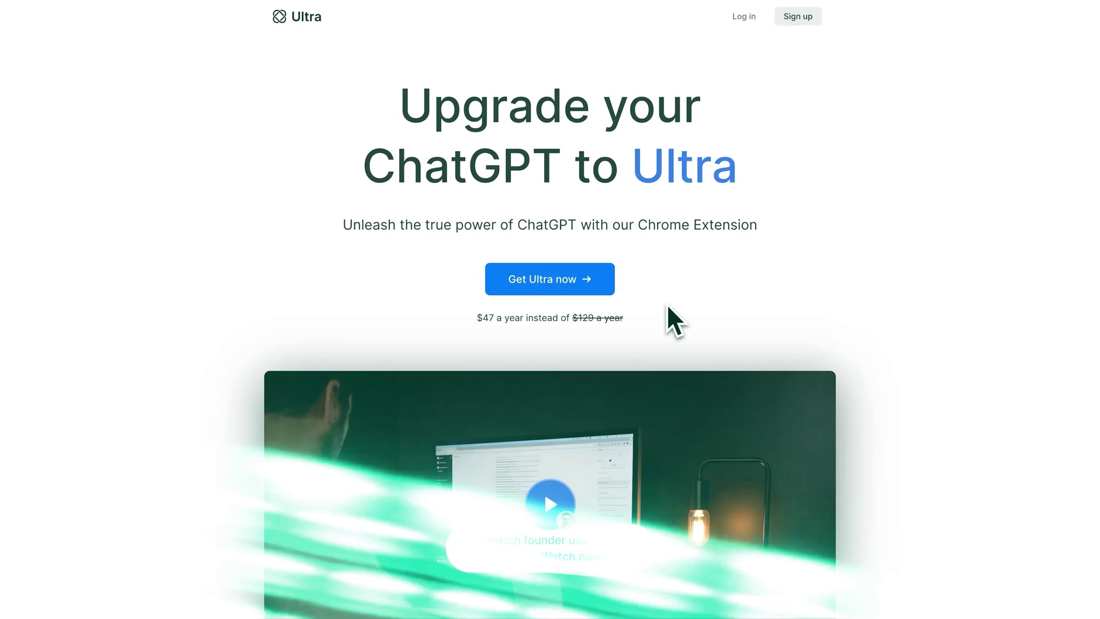
Scroll the Ultra landing page past Multi-step prompts, Prompt library, YouTube, Gmail and Google Docs sections
scroll(666, 304, down, 5)
scroll(667, 304, down, 7)
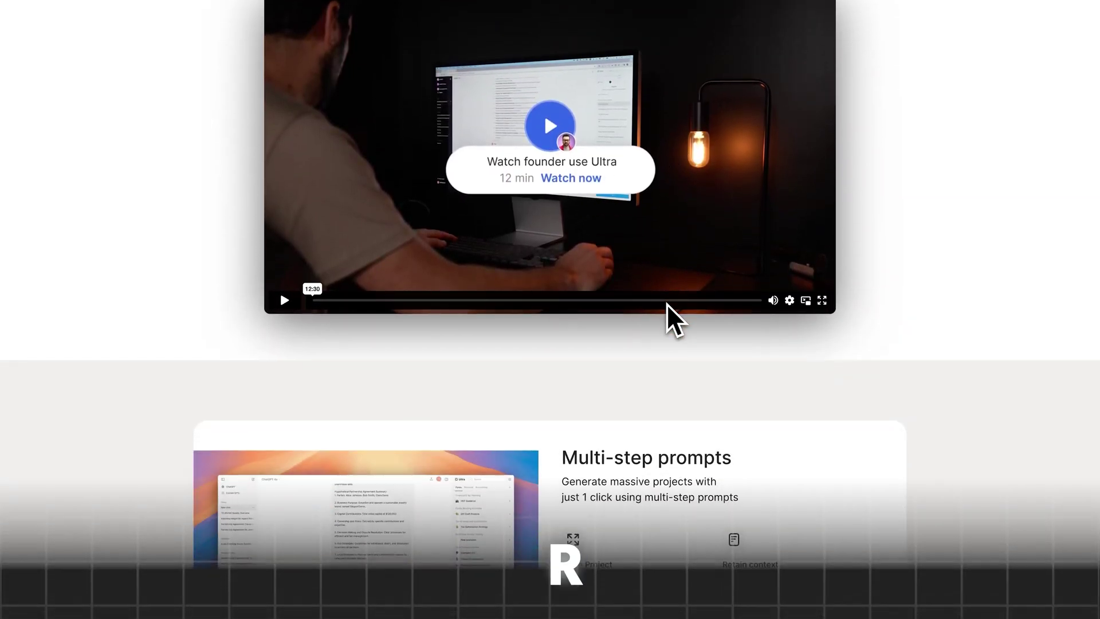
scroll(666, 304, down, 10)
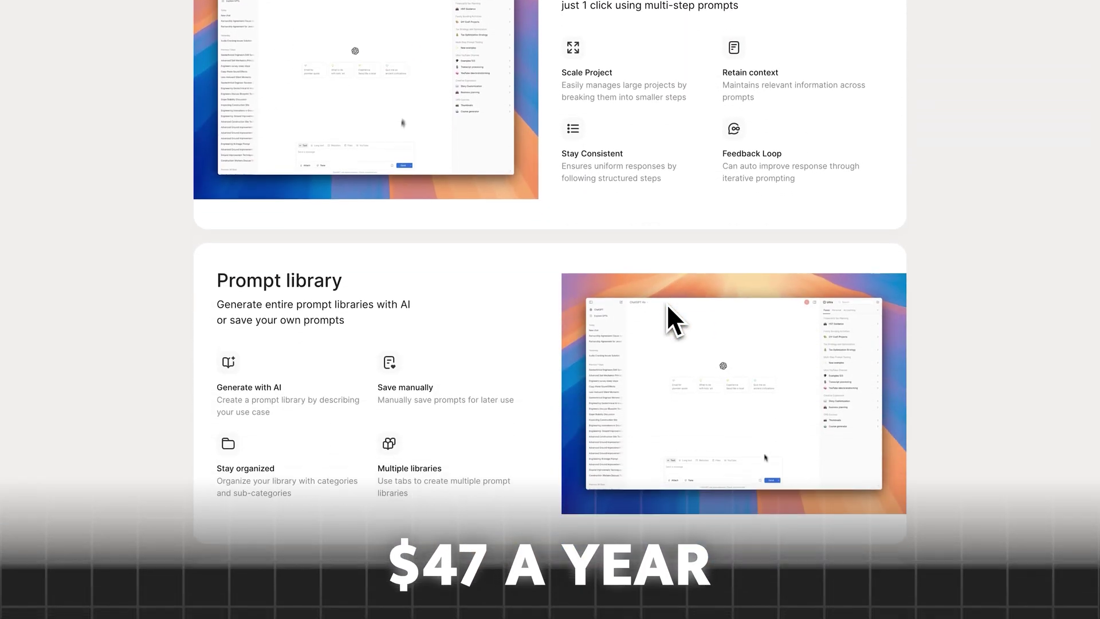
scroll(666, 304, down, 13)
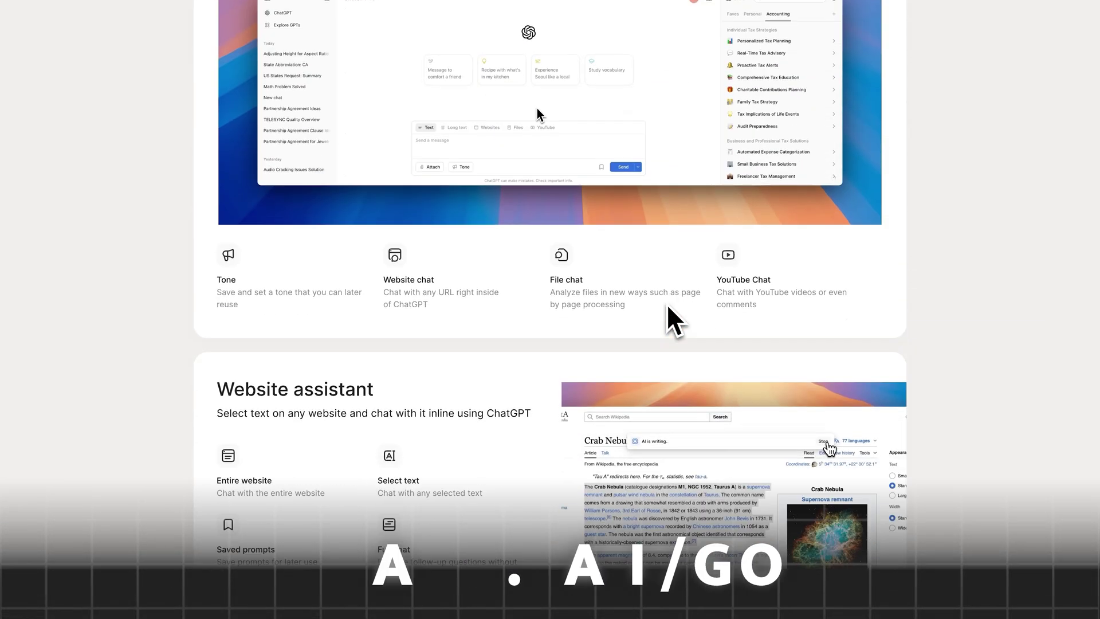
scroll(644, 467, down, 8)
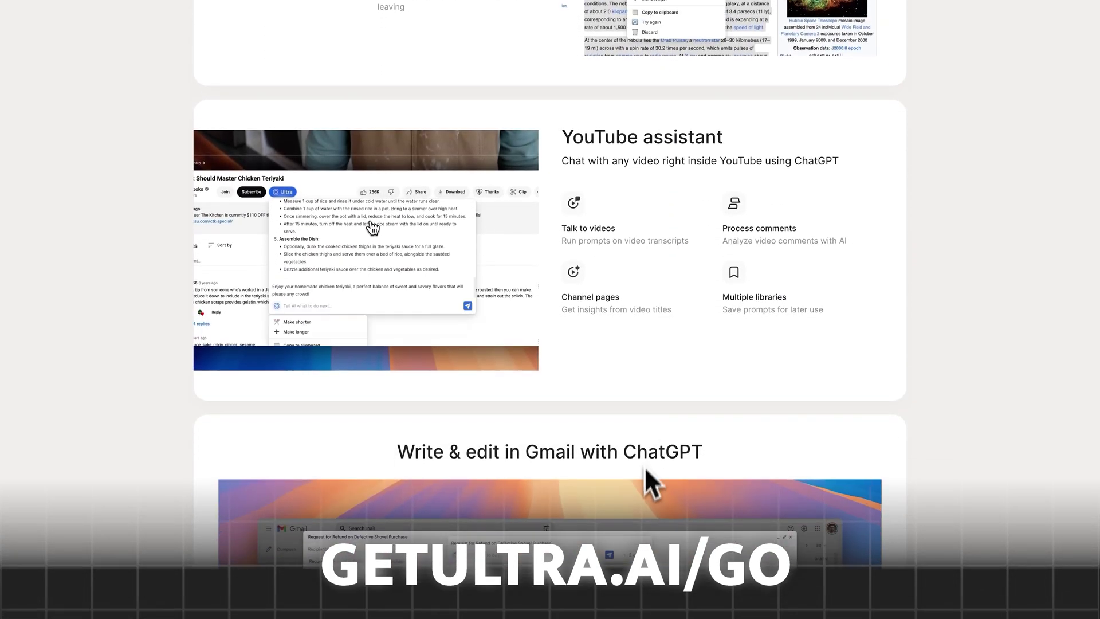
scroll(634, 483, down, 5)
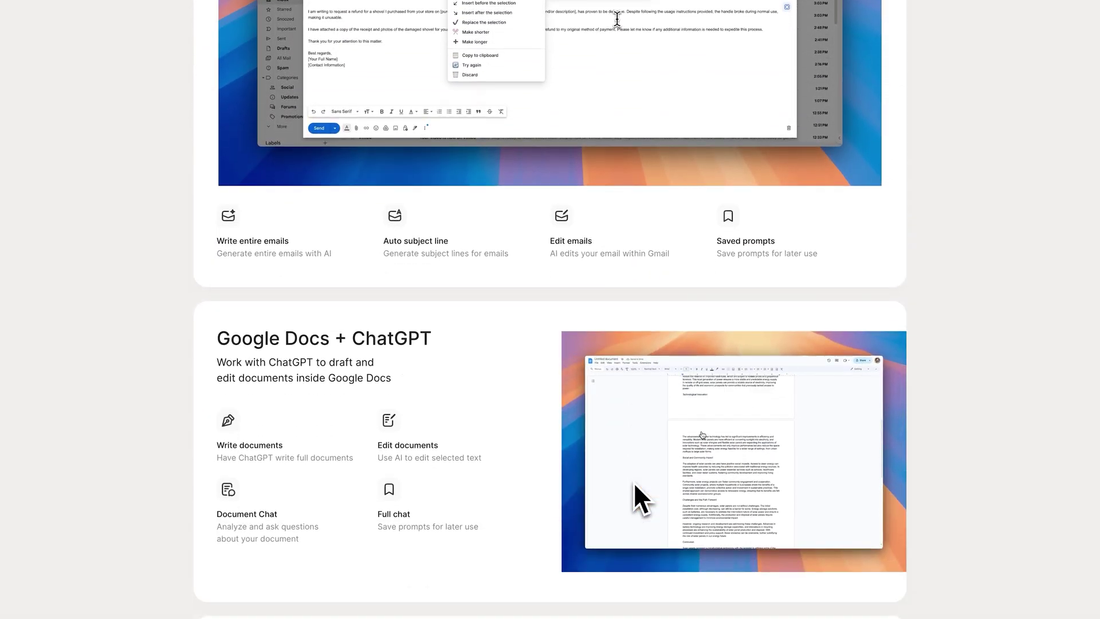